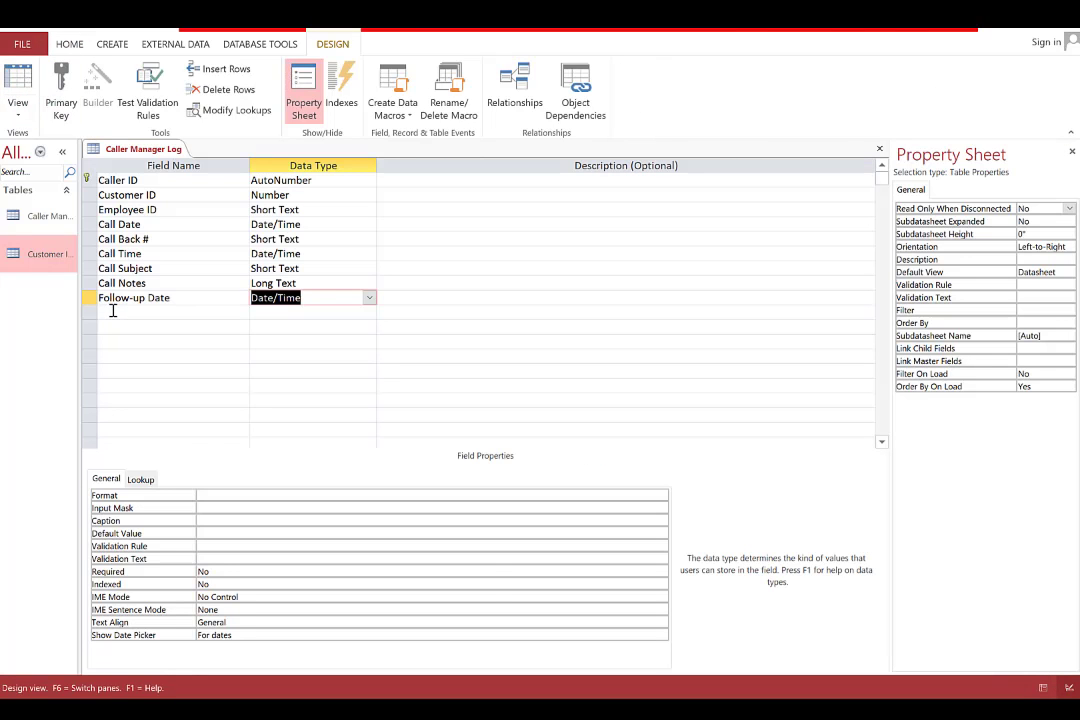
Add a last Short Text field to the Caller Manager Log table, renaming it from Mail To to Address
{"action": "left_click", "coordinate": [113, 311]}
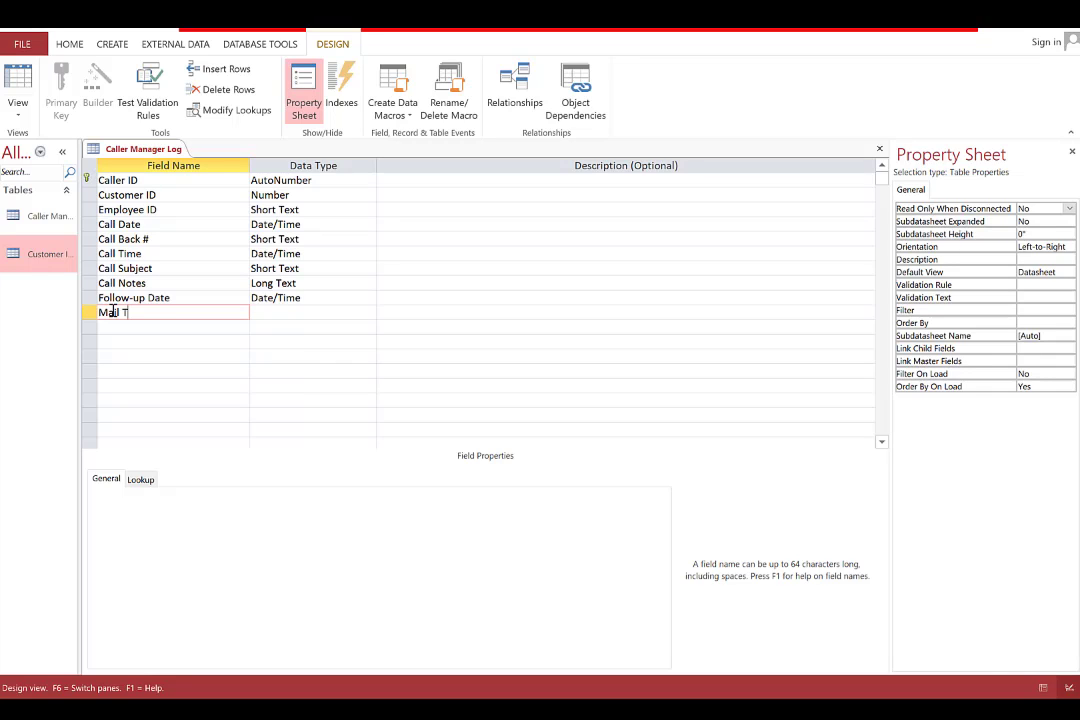
{"action": "left_click", "coordinate": [318, 317]}
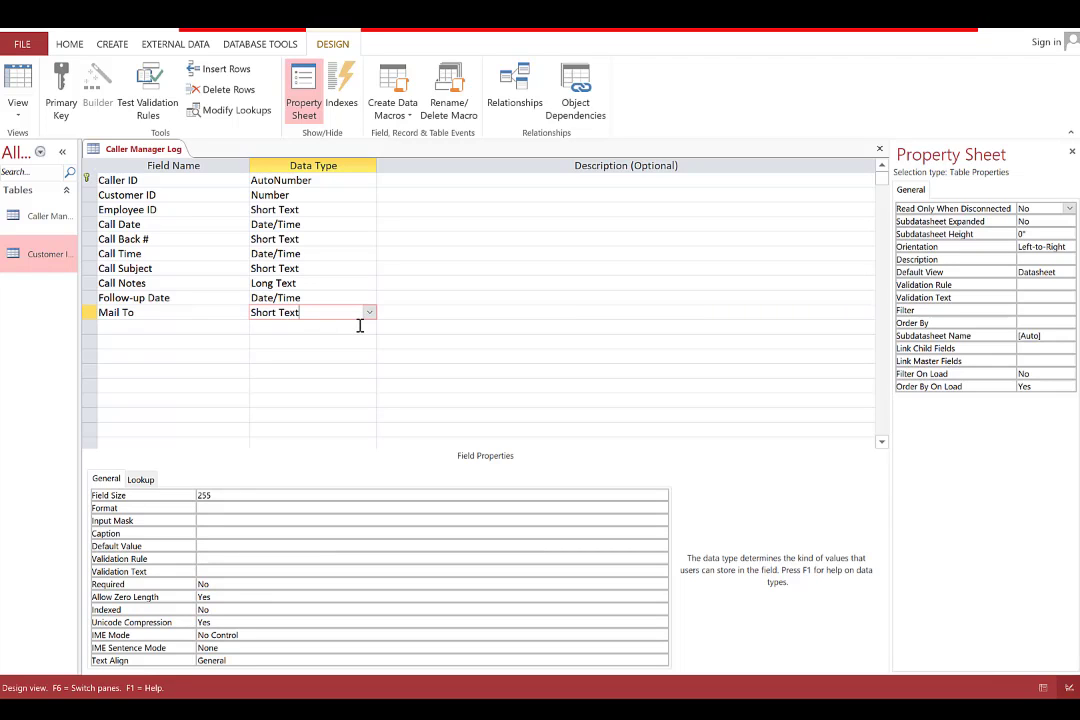
{"action": "left_click", "coordinate": [147, 313]}
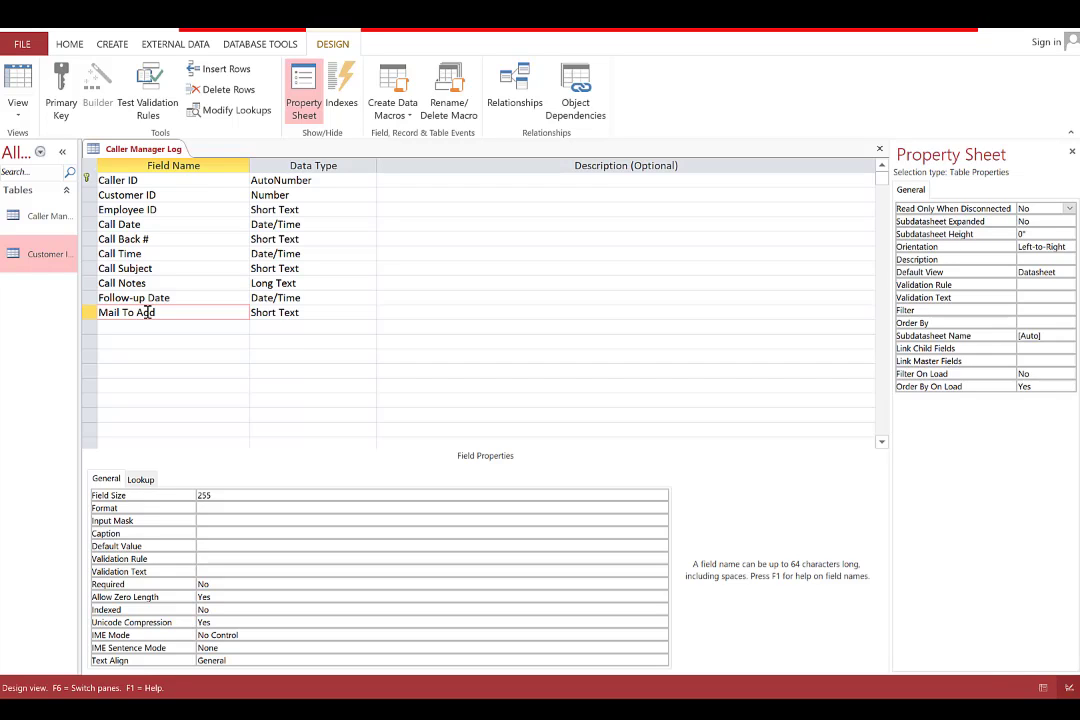
{"action": "key", "text": "BackSpace"}
{"action": "key", "text": "BackSpace"}
{"action": "key", "text": "BackSpace"}
{"action": "key", "text": "BackSpace"}
{"action": "key", "text": "BackSpace"}
{"action": "key", "text": "BackSpace"}
{"action": "key", "text": "BackSpace"}
{"action": "key", "text": "BackSpace"}
{"action": "left_click", "coordinate": [108, 46]}
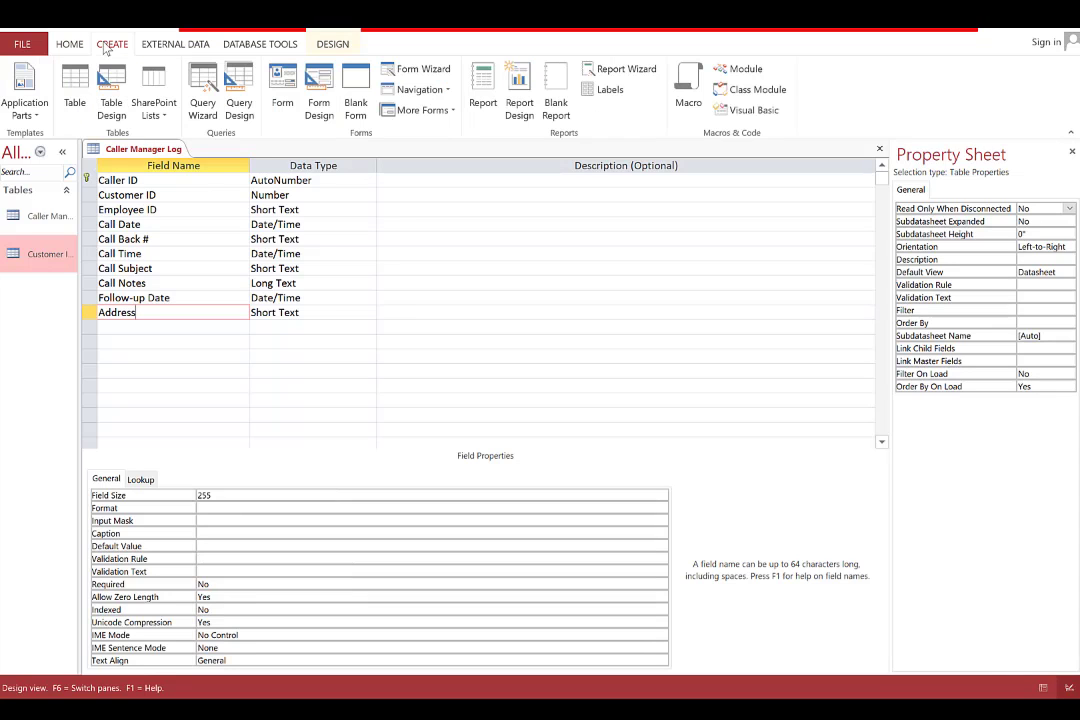
Start a blank form design, then try generating a form from the table and dismiss the warning
{"action": "left_click", "coordinate": [316, 88]}
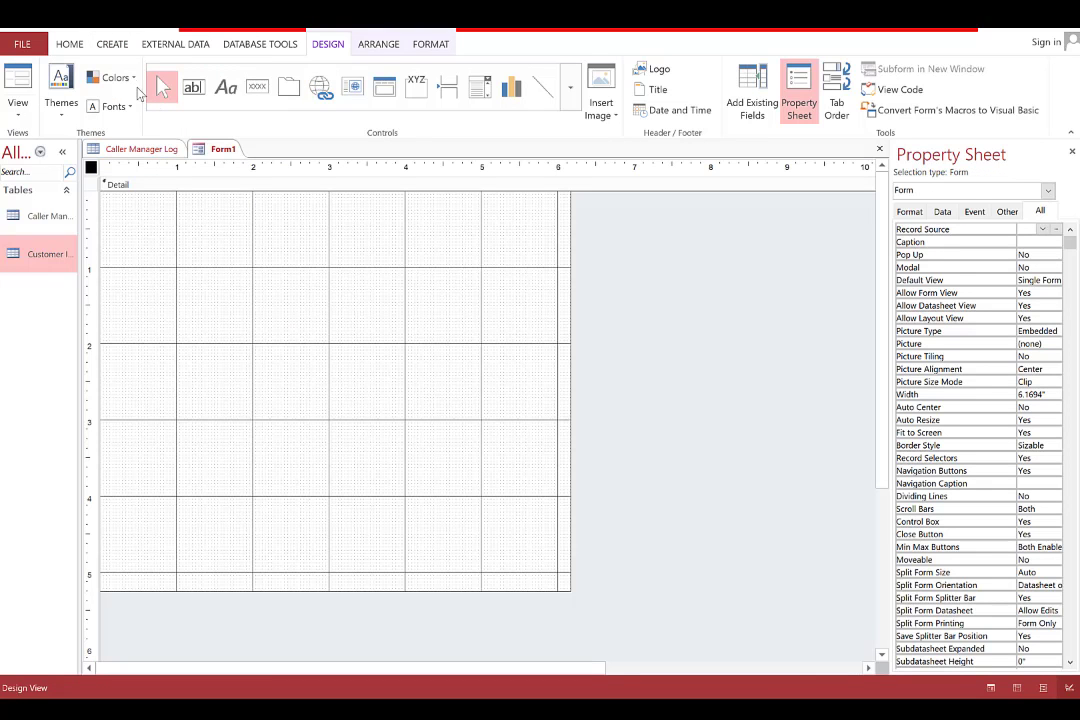
{"action": "left_click", "coordinate": [154, 148]}
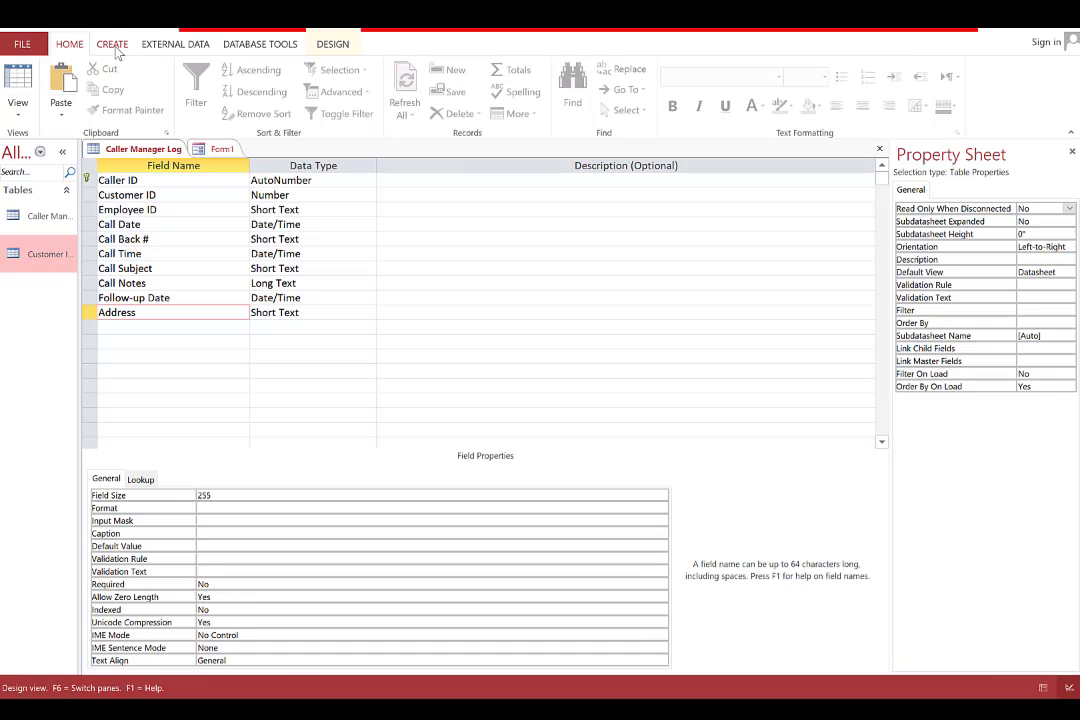
{"action": "left_click", "coordinate": [113, 45]}
{"action": "left_click", "coordinate": [284, 82]}
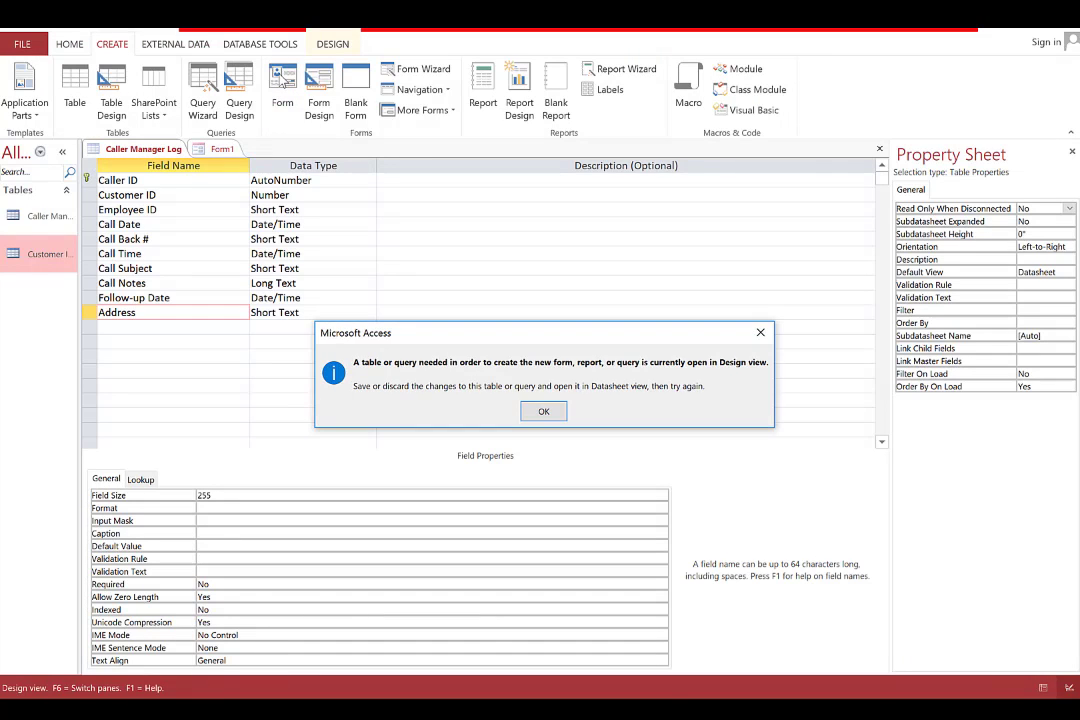
{"action": "key", "text": "Return"}
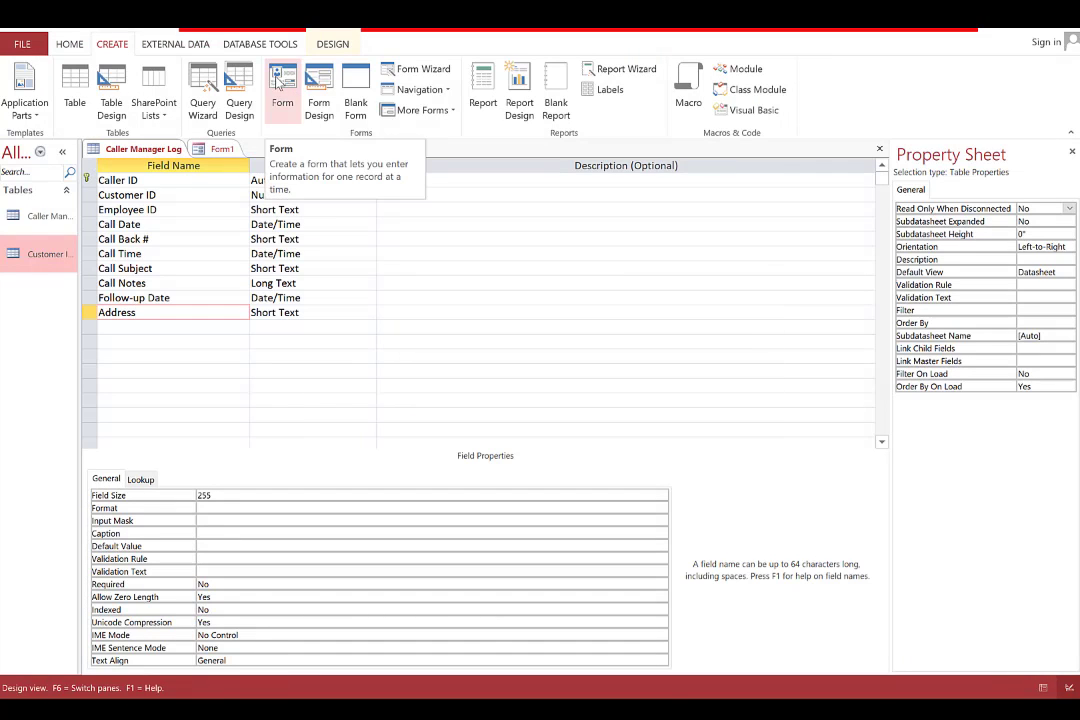
Close the blank Form1 draft and show Caller Manager Log in Datasheet view
{"action": "left_click", "coordinate": [222, 152]}
{"action": "right_click", "coordinate": [222, 150]}
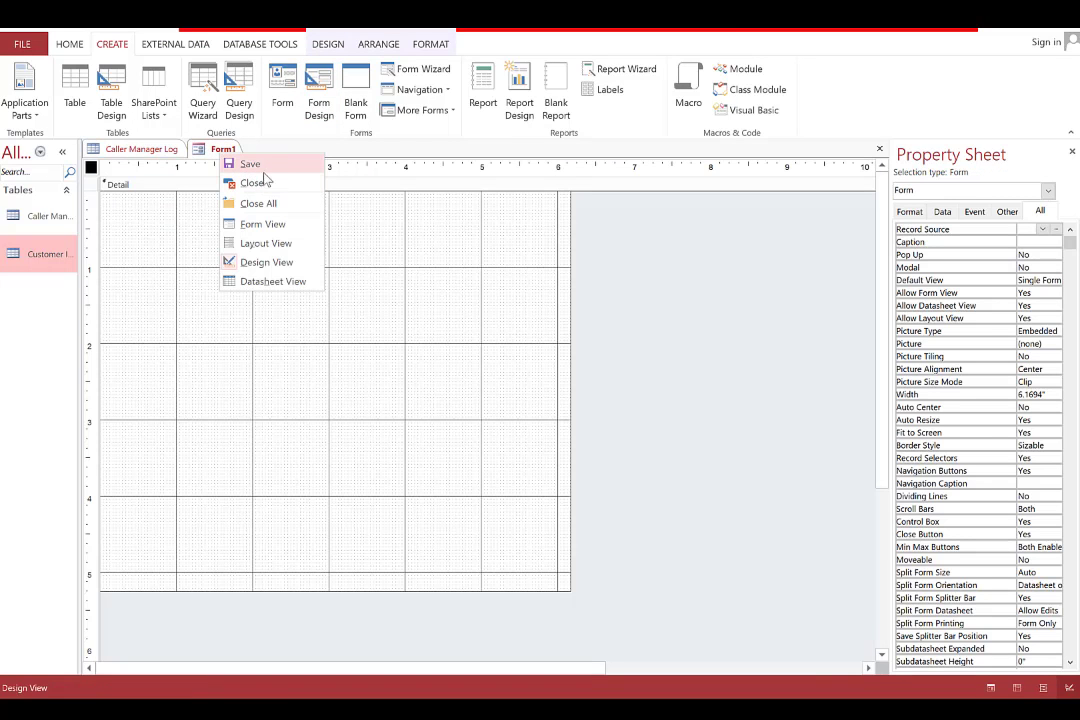
{"action": "left_click", "coordinate": [253, 182]}
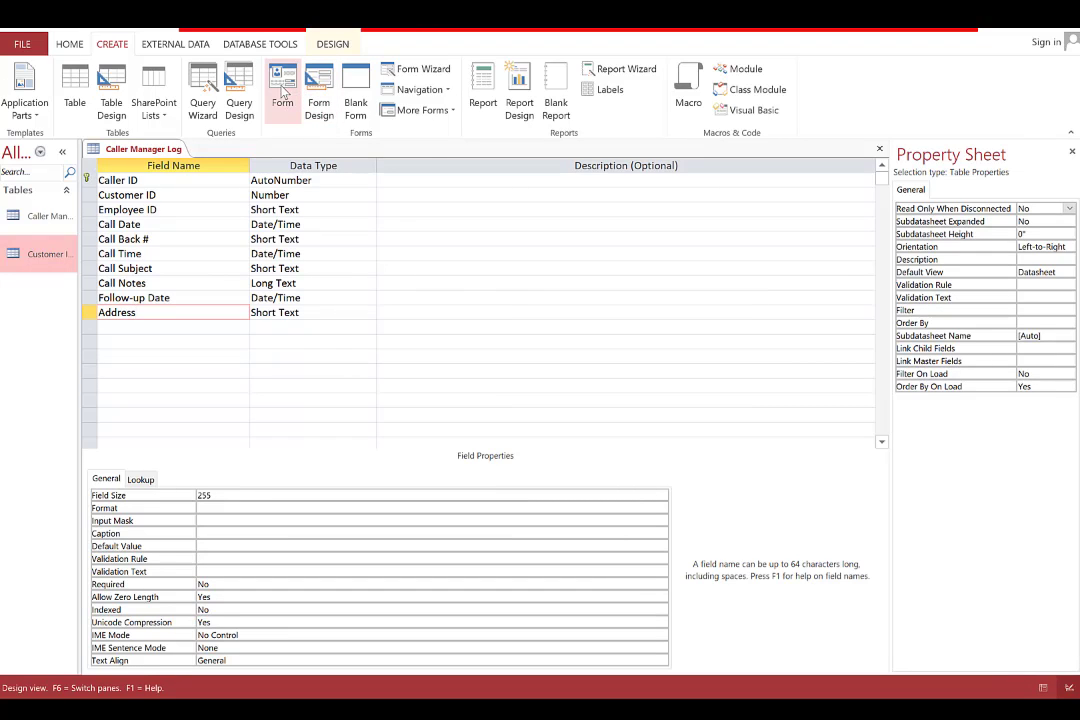
{"action": "left_click", "coordinate": [69, 44]}
{"action": "left_click", "coordinate": [18, 88]}
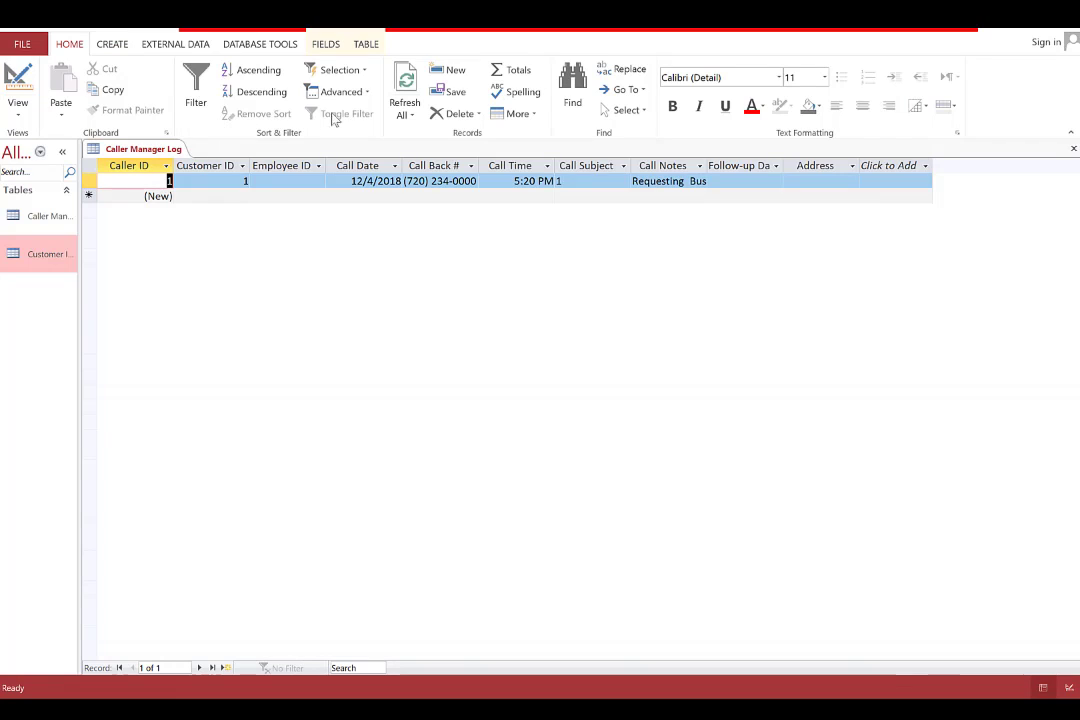
Generate a Caller Manager Log form from the table with the Form command, opening in Layout view
{"action": "left_click", "coordinate": [110, 44]}
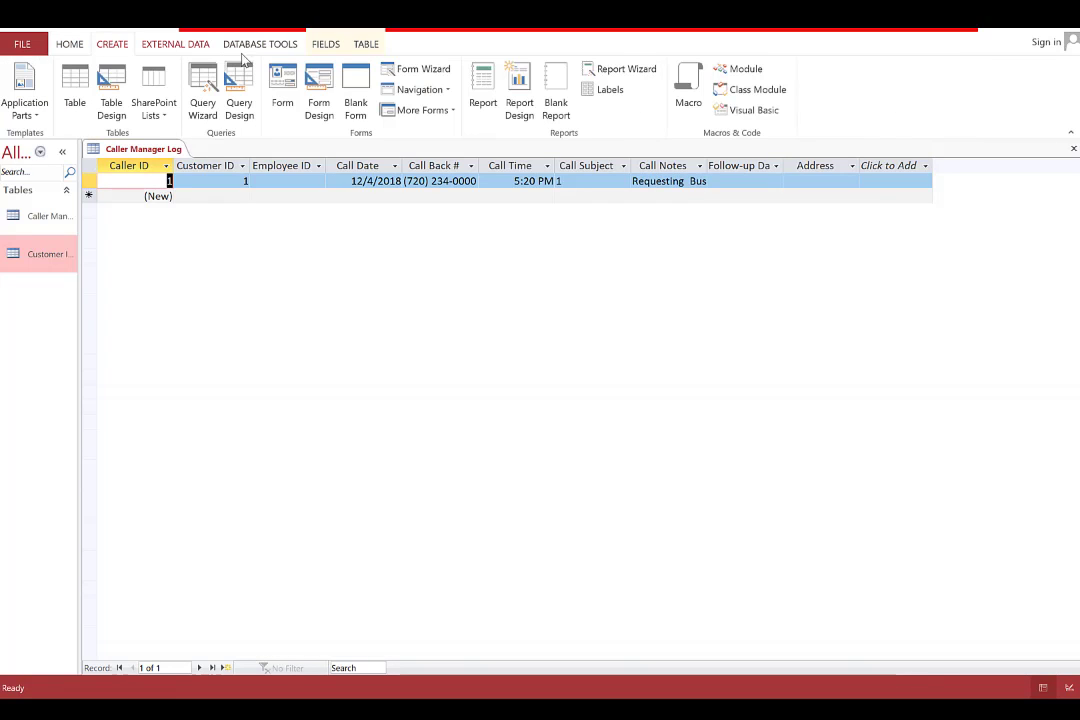
{"action": "left_click", "coordinate": [280, 82]}
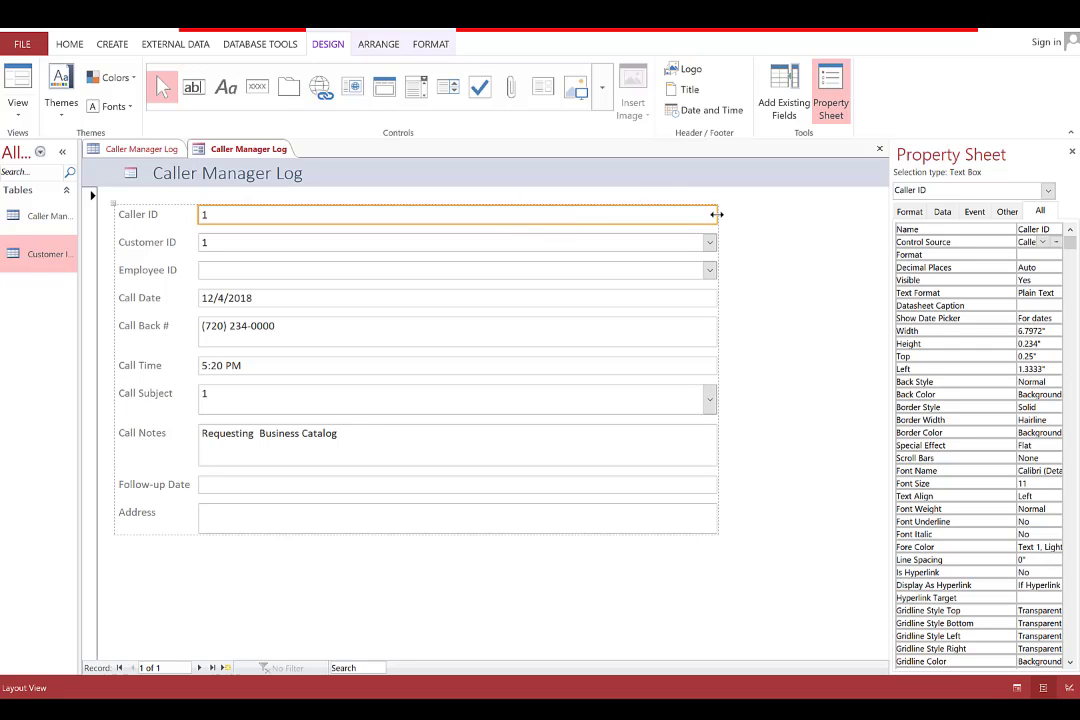
Narrow the Caller ID, Customer ID, Employee ID and Call Date boxes using Split Horizontally
{"action": "left_click", "coordinate": [382, 46]}
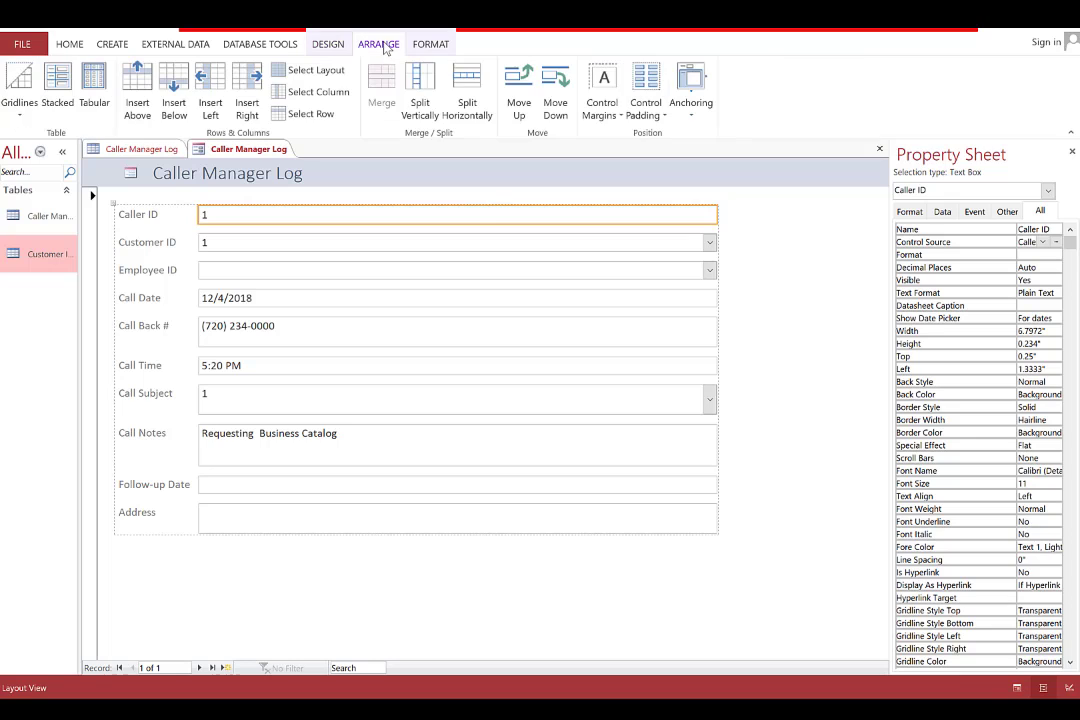
{"action": "left_click", "coordinate": [463, 85]}
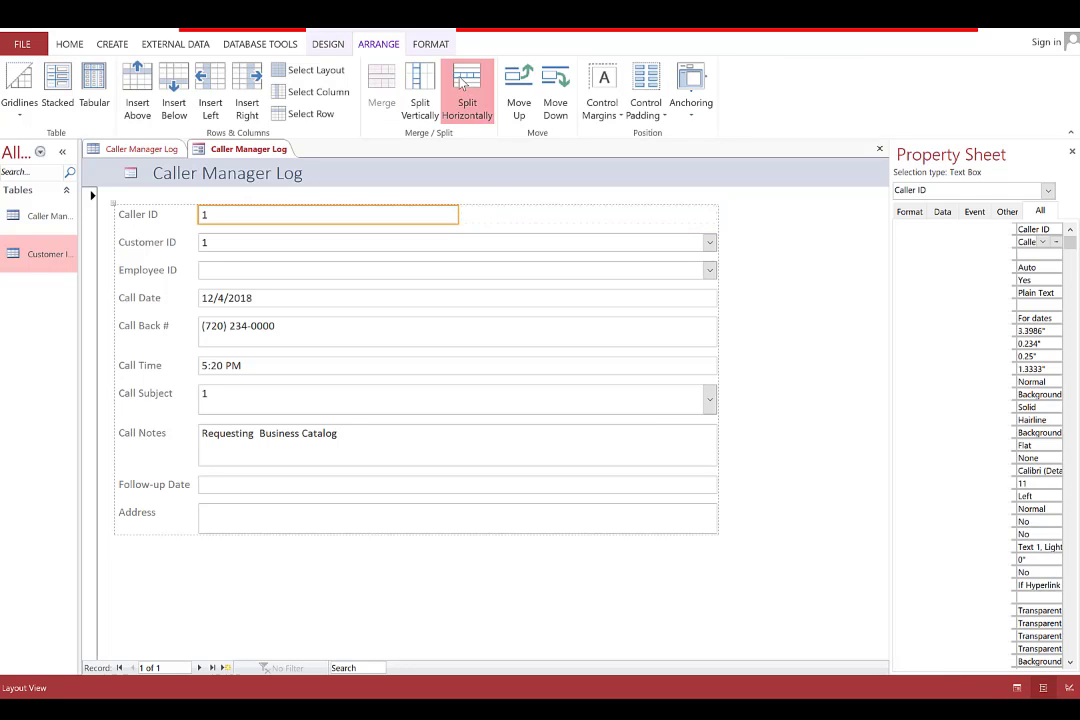
{"action": "left_click", "coordinate": [463, 85]}
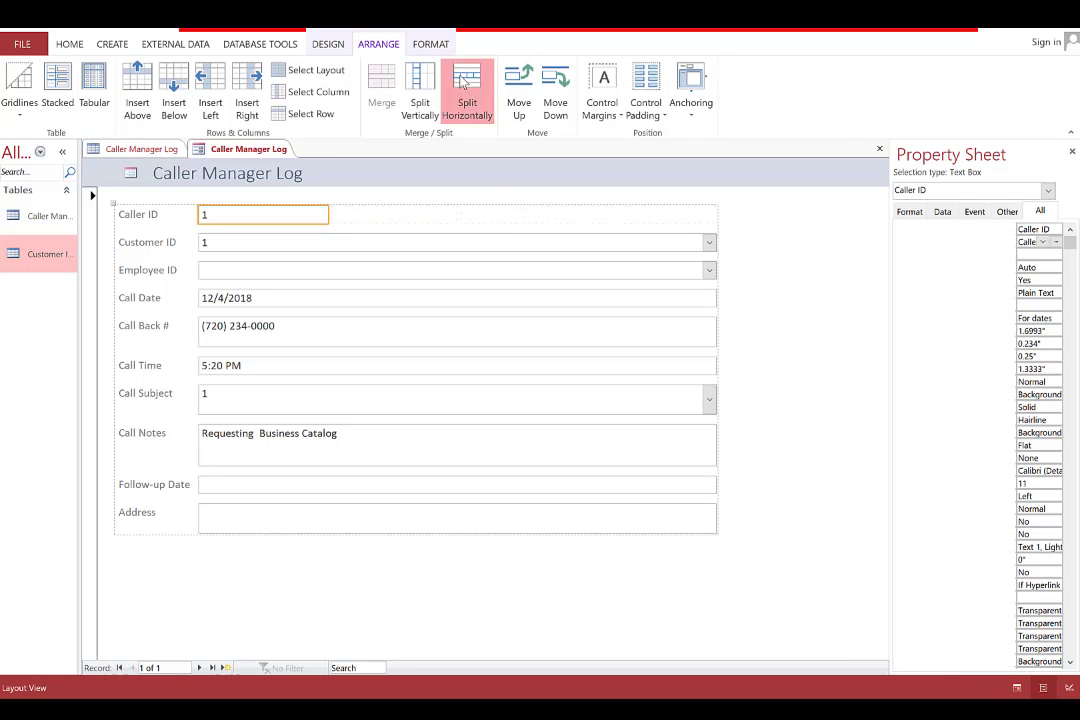
{"action": "left_click", "coordinate": [257, 245]}
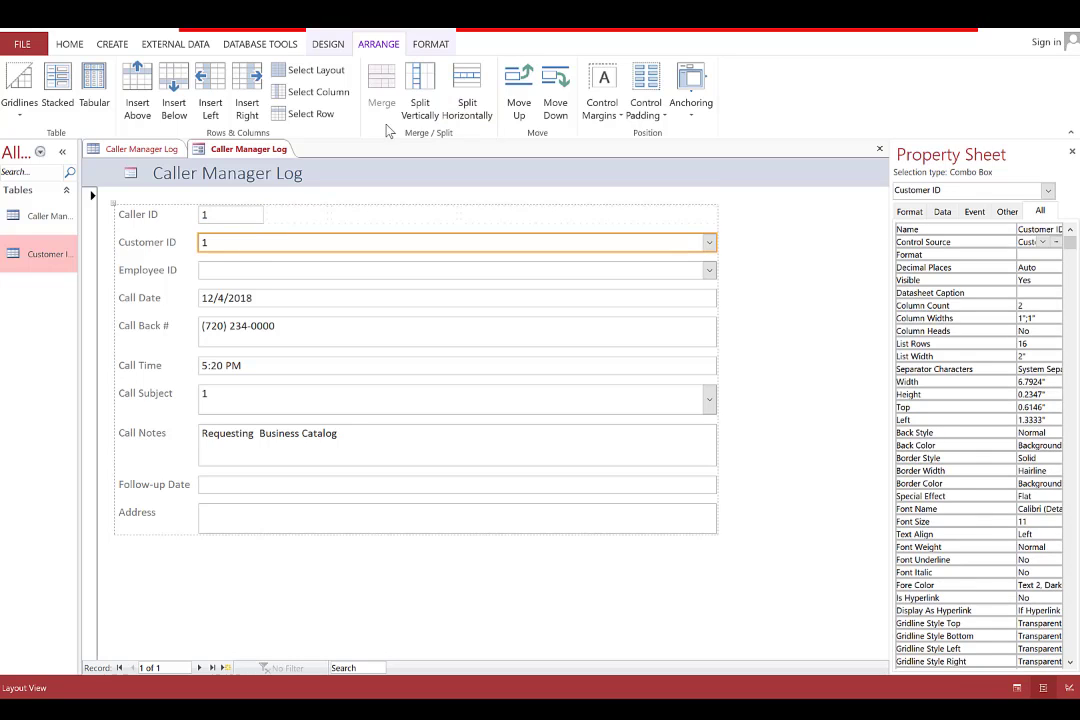
{"action": "left_click", "coordinate": [473, 87]}
{"action": "left_click", "coordinate": [473, 87]}
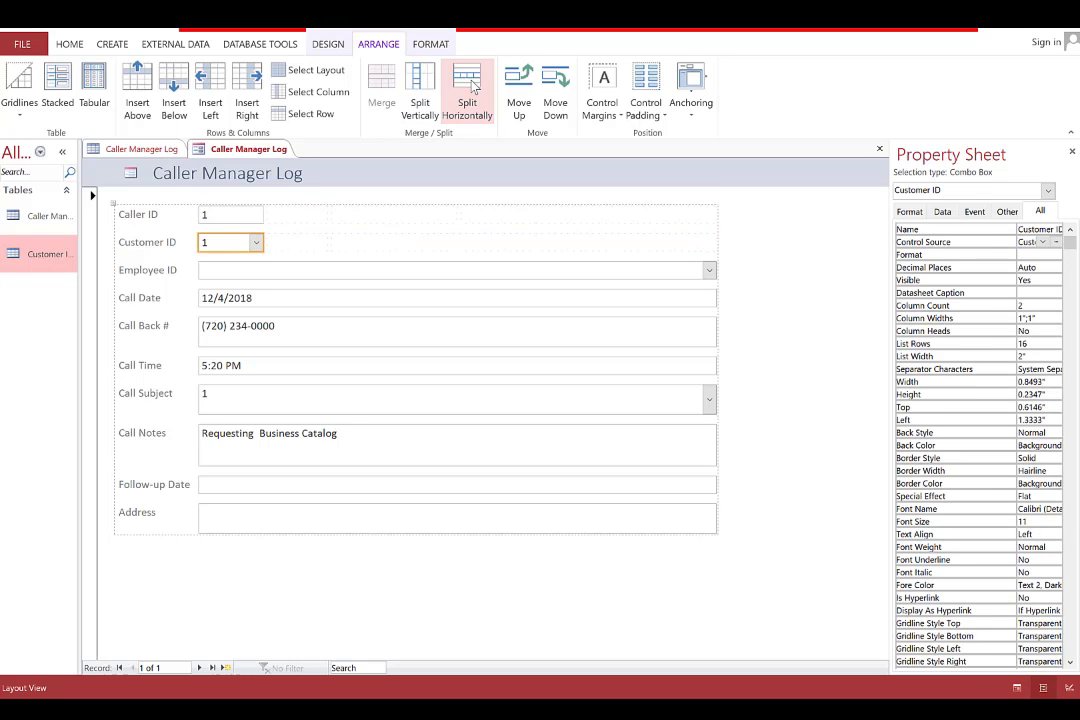
{"action": "left_click", "coordinate": [287, 272]}
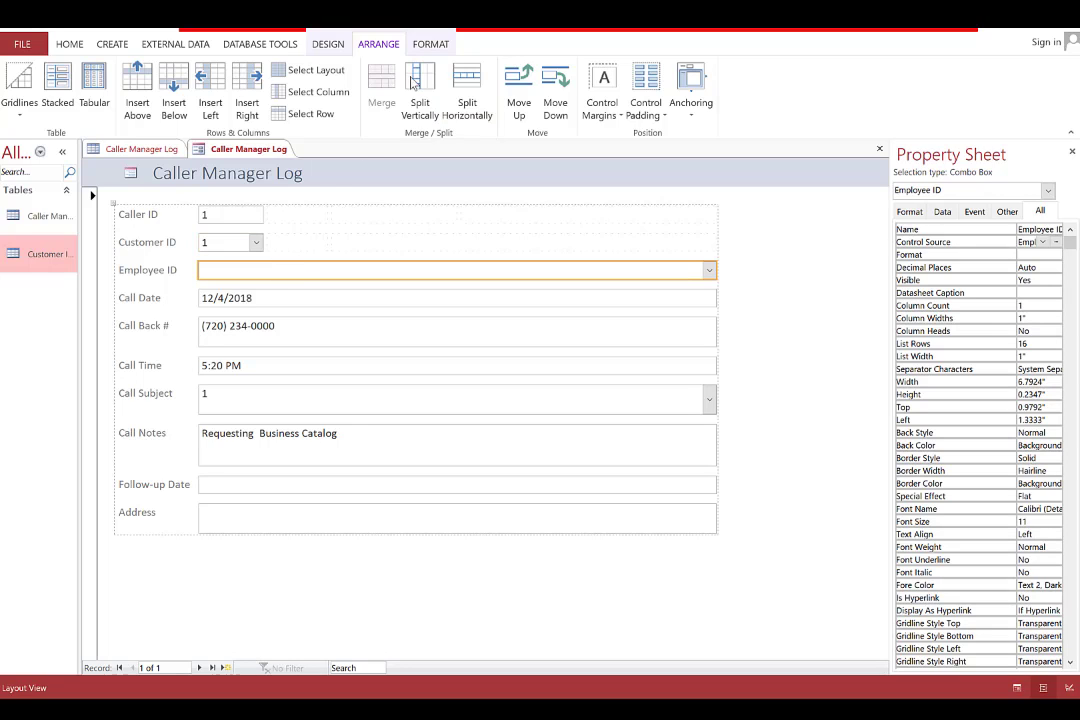
{"action": "left_click", "coordinate": [474, 100]}
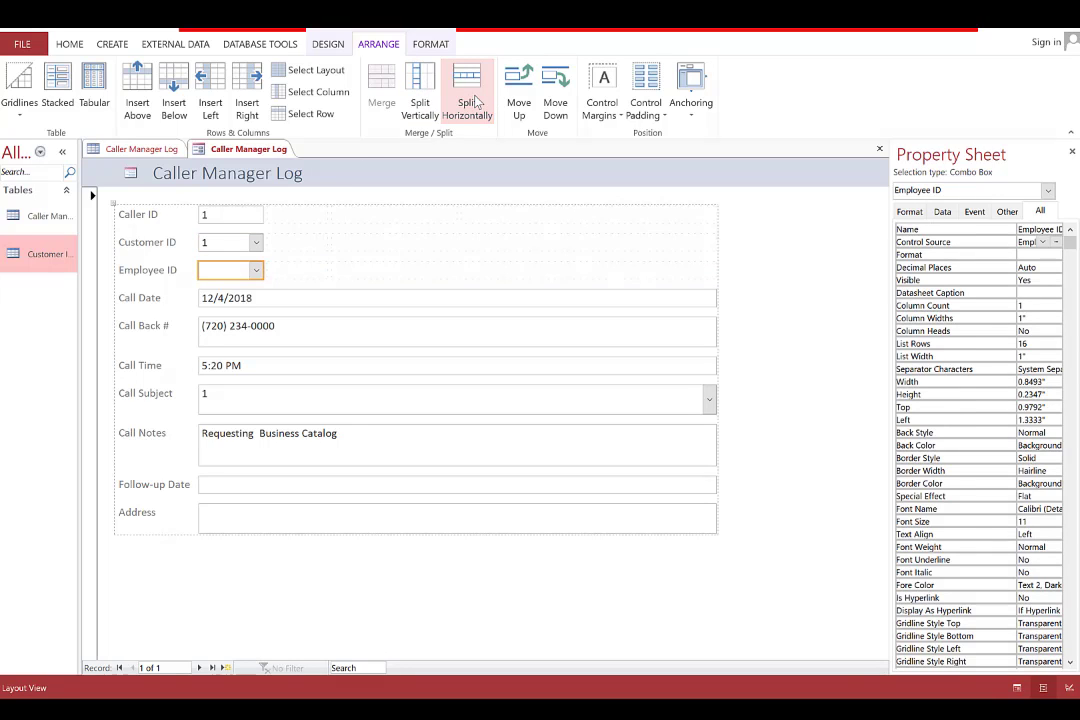
{"action": "left_click", "coordinate": [318, 298]}
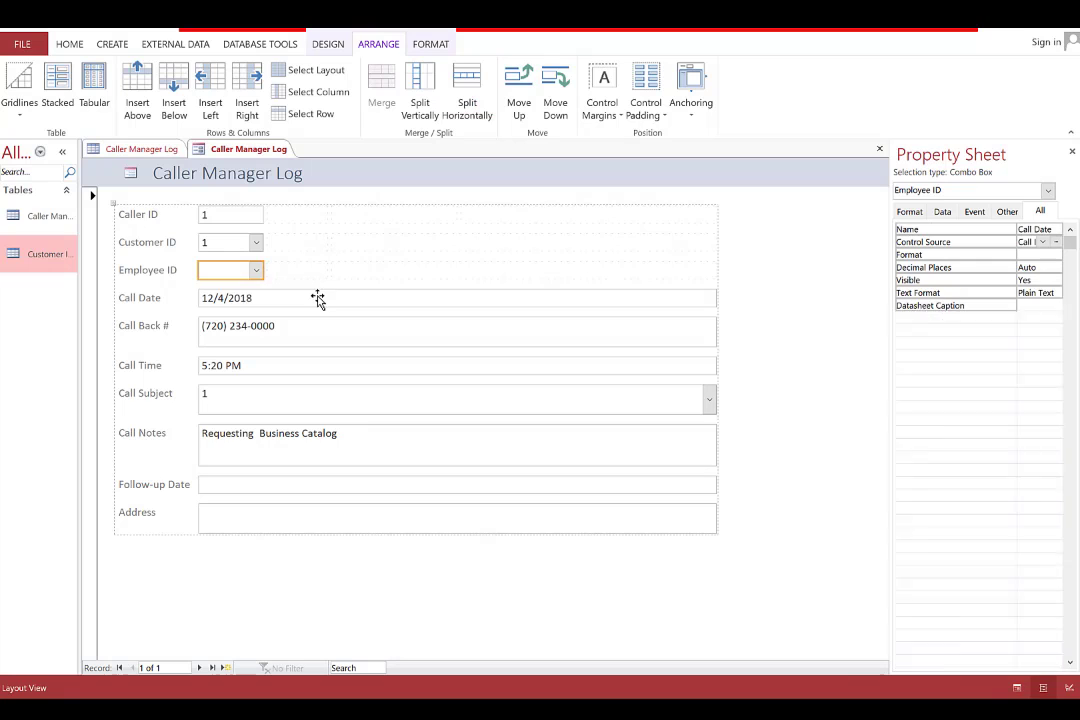
{"action": "left_click", "coordinate": [420, 95]}
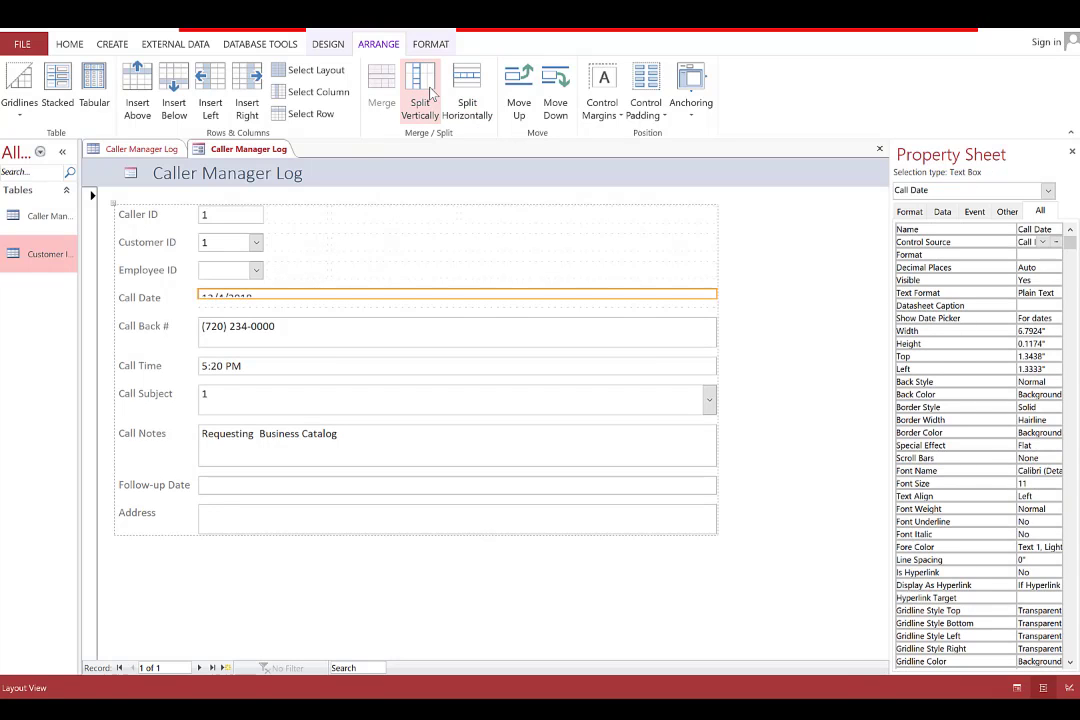
{"action": "left_click", "coordinate": [467, 95]}
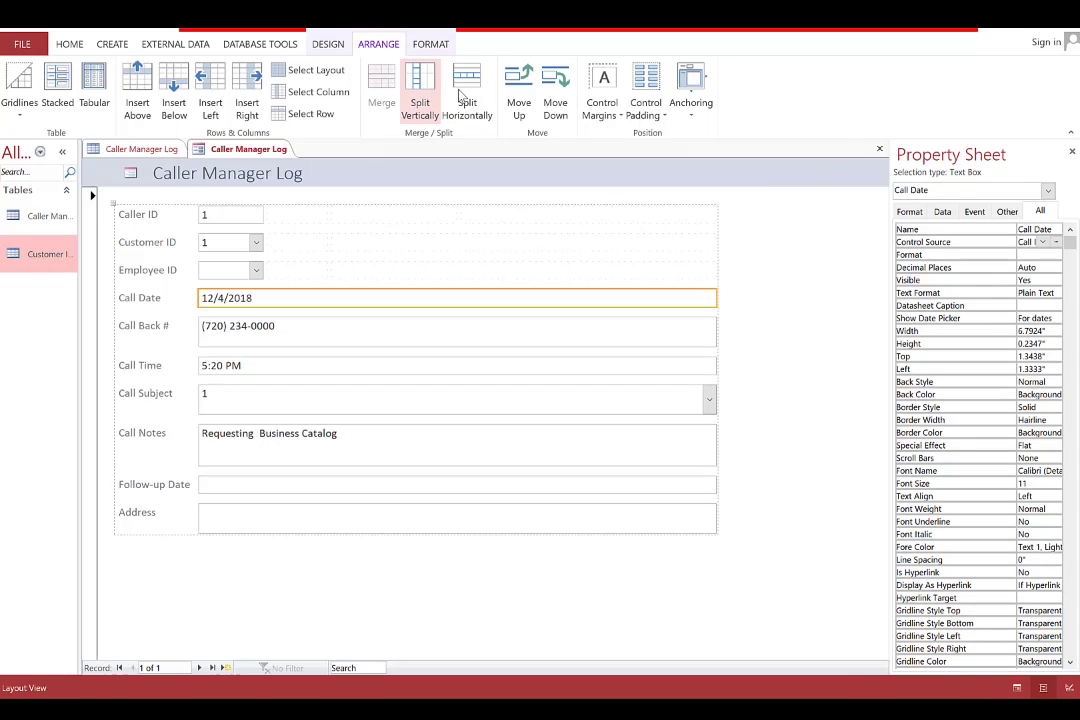
{"action": "left_click", "coordinate": [467, 95]}
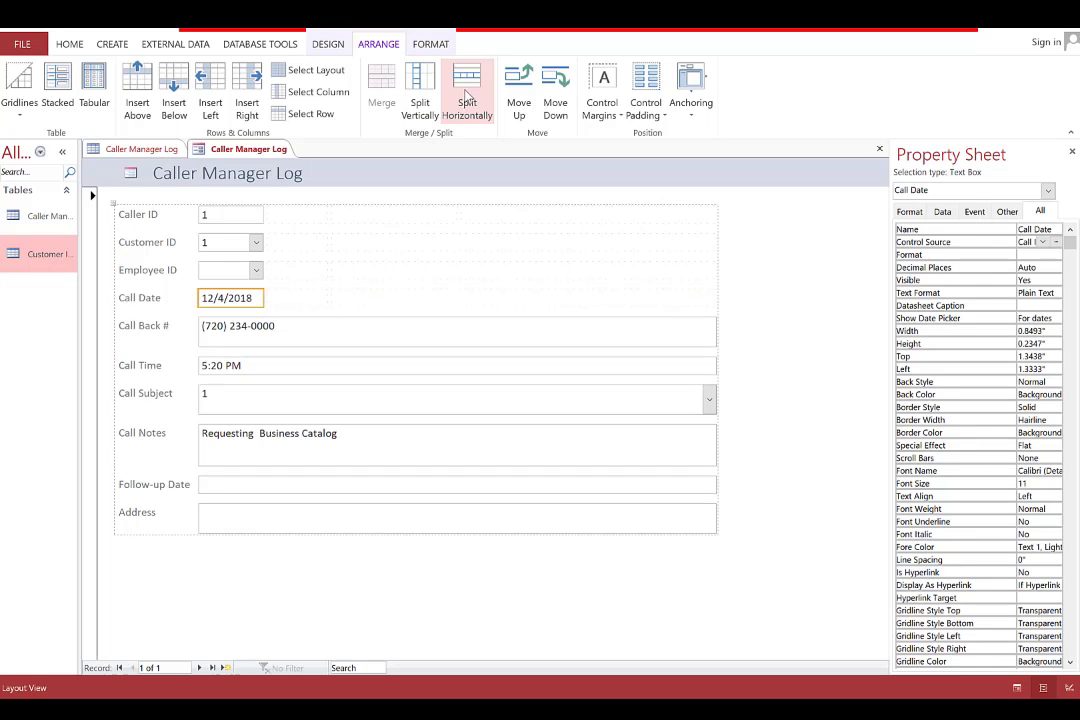
Halve the Call Back # box, then merge it with the empty cell beside it
{"action": "left_click", "coordinate": [350, 327]}
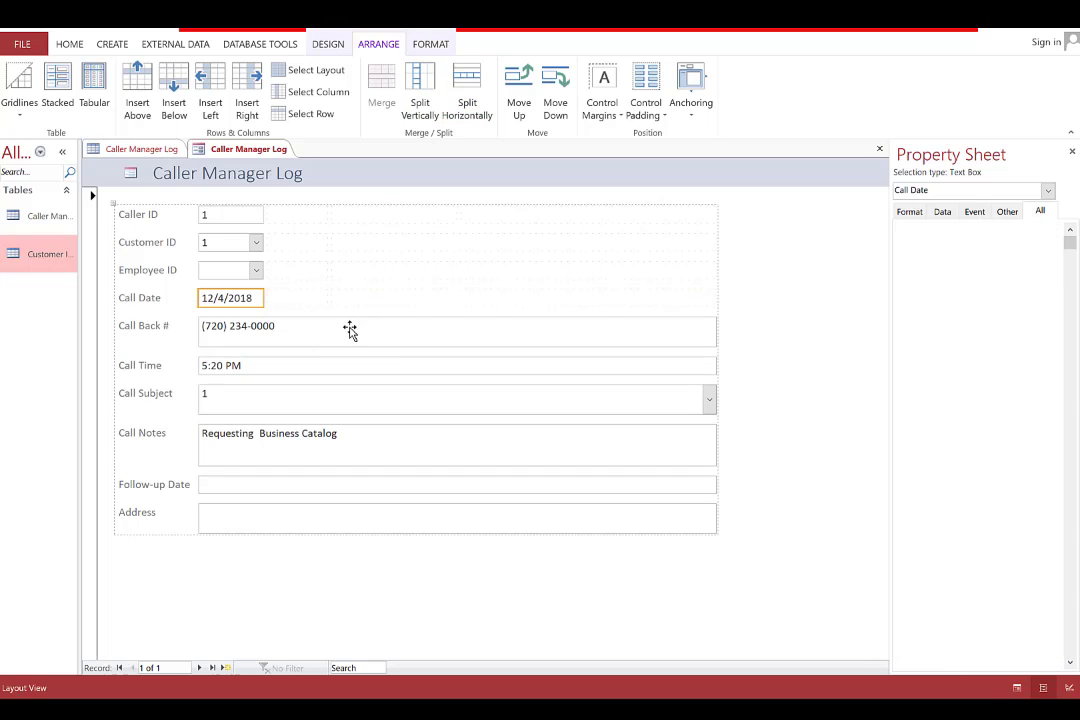
{"action": "left_click", "coordinate": [475, 82]}
{"action": "left_click", "coordinate": [475, 82]}
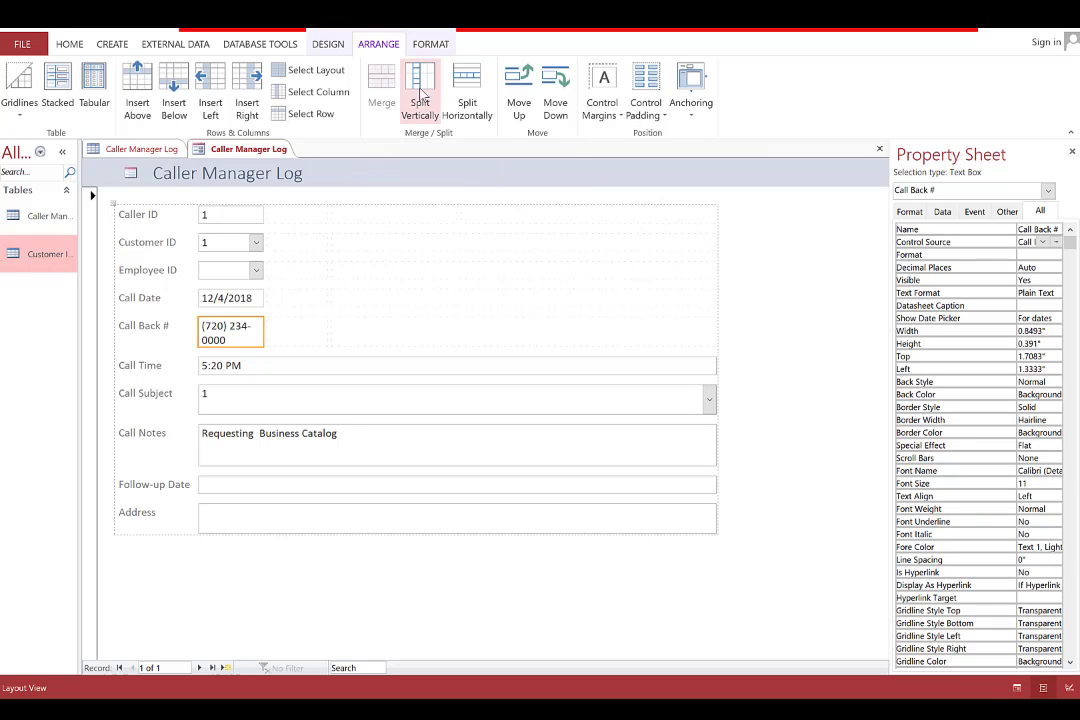
{"action": "left_click", "coordinate": [293, 329]}
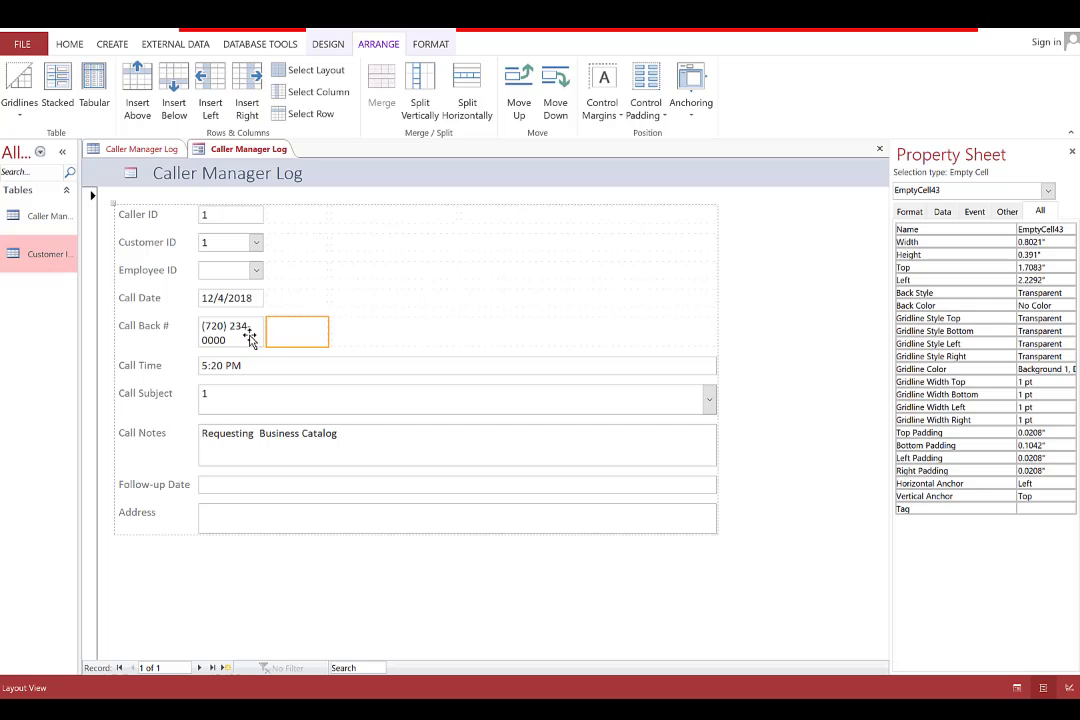
{"action": "left_click", "coordinate": [250, 338], "text": "ctrl"}
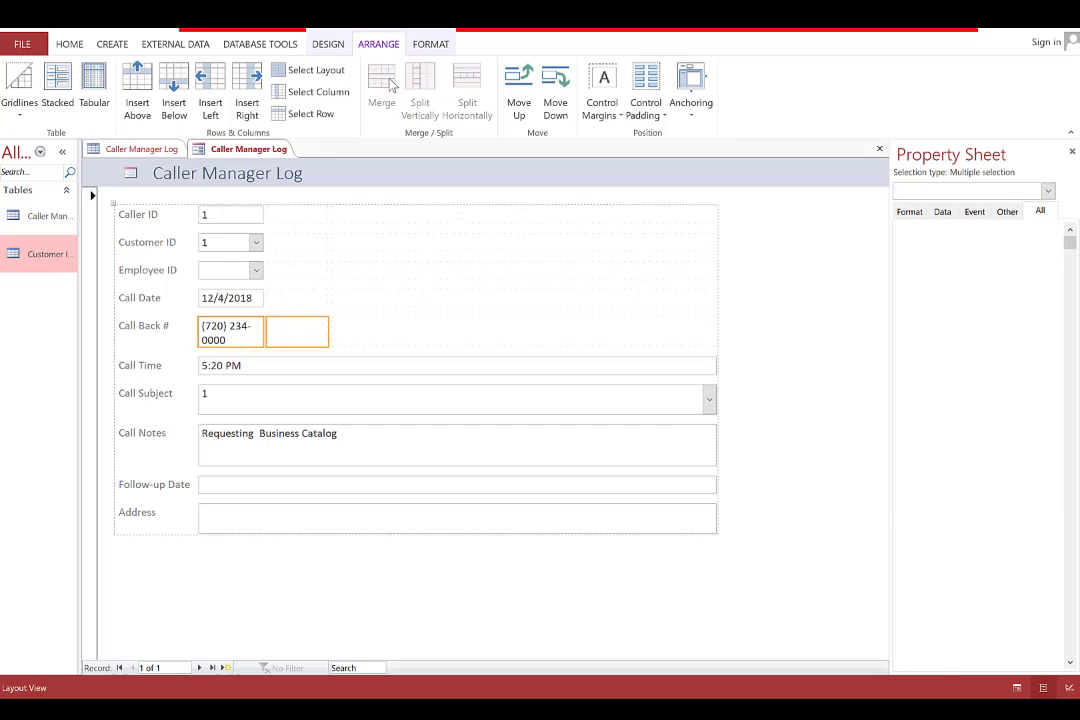
{"action": "left_click", "coordinate": [388, 86]}
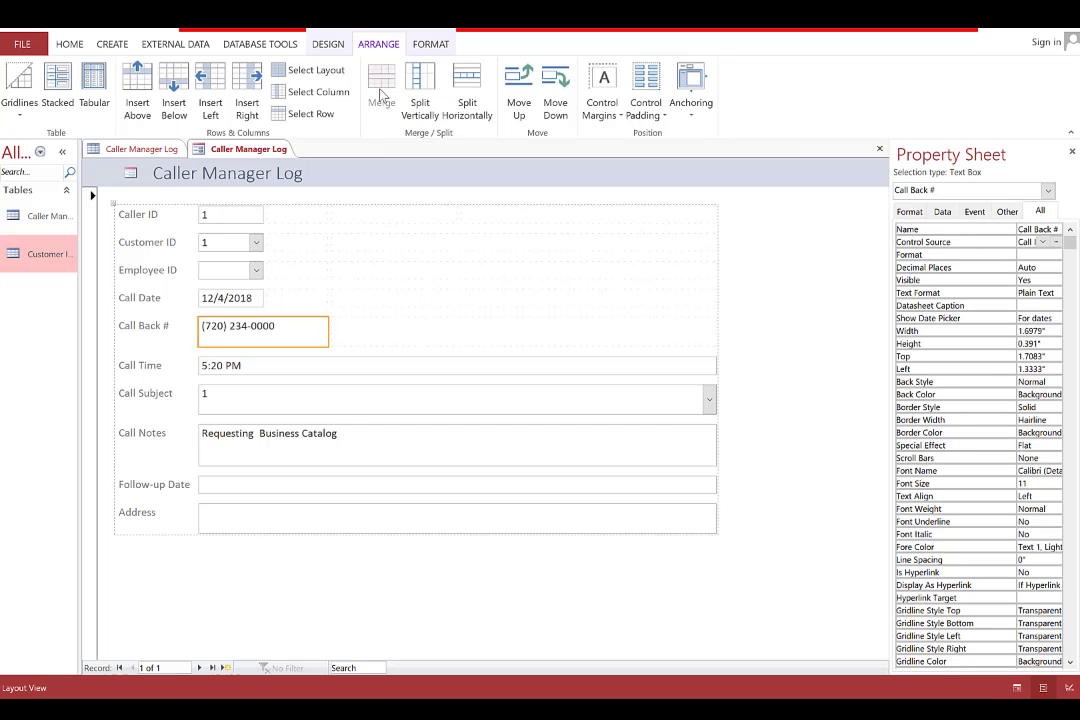
Narrow the Call Time and Call Subject boxes to a quarter width, undoing an accidental Call Back # split
{"action": "left_click", "coordinate": [302, 369]}
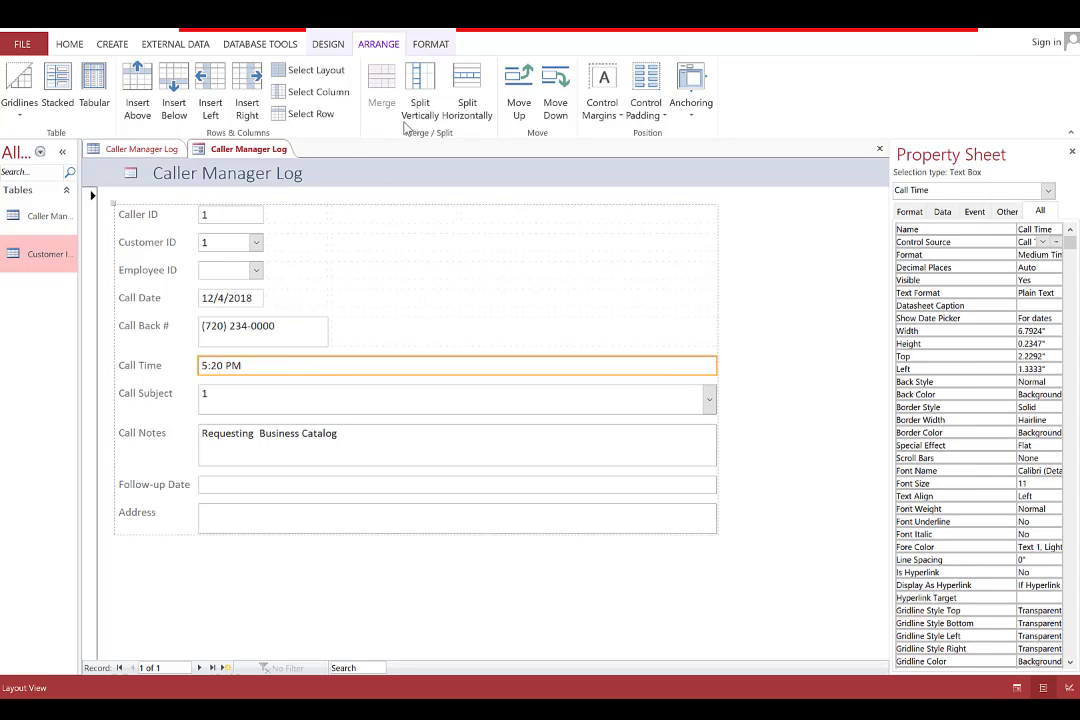
{"action": "left_click", "coordinate": [467, 95]}
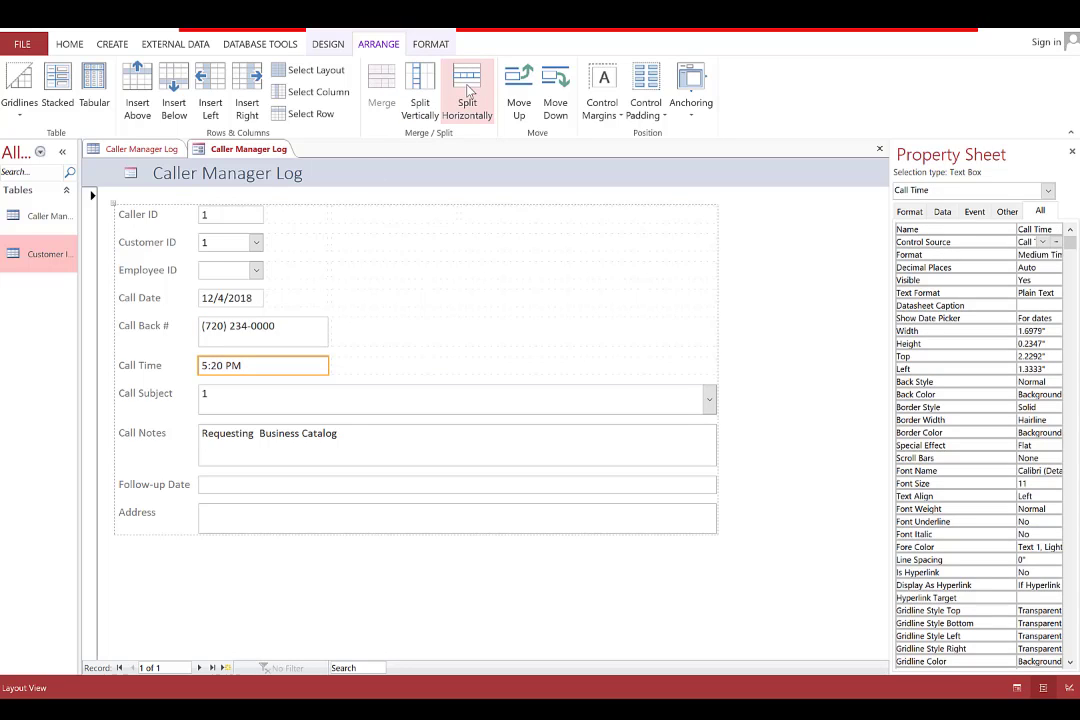
{"action": "left_click", "coordinate": [470, 90]}
{"action": "left_click", "coordinate": [309, 332]}
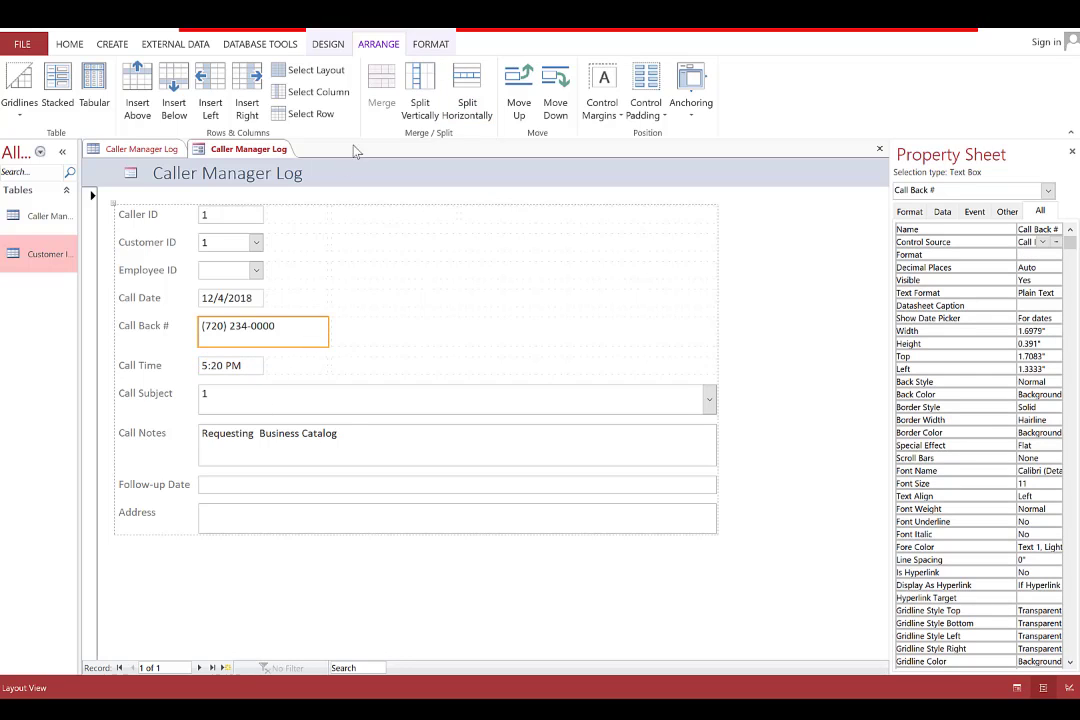
{"action": "left_click", "coordinate": [467, 95]}
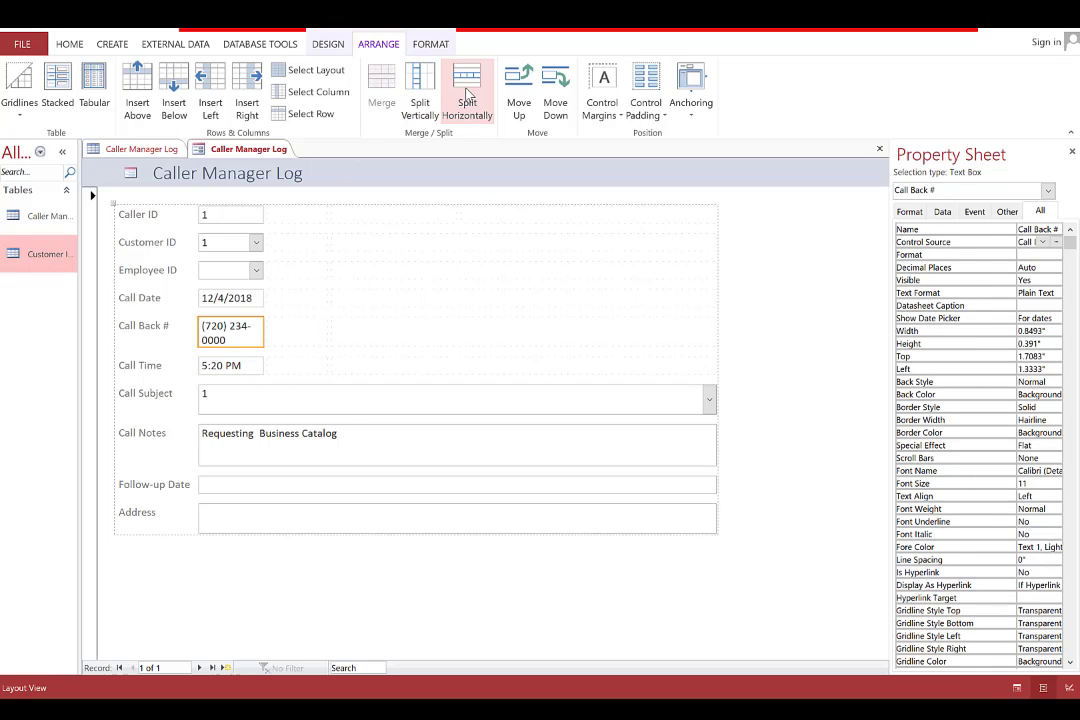
{"action": "key", "text": "ctrl+z"}
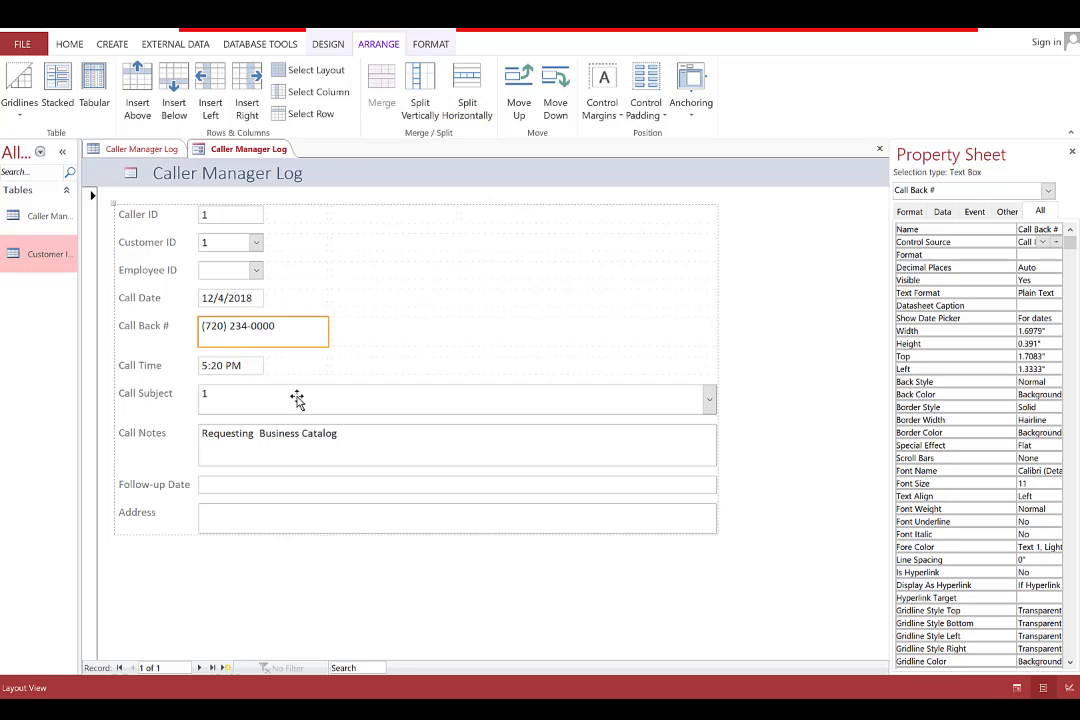
{"action": "left_click", "coordinate": [297, 396]}
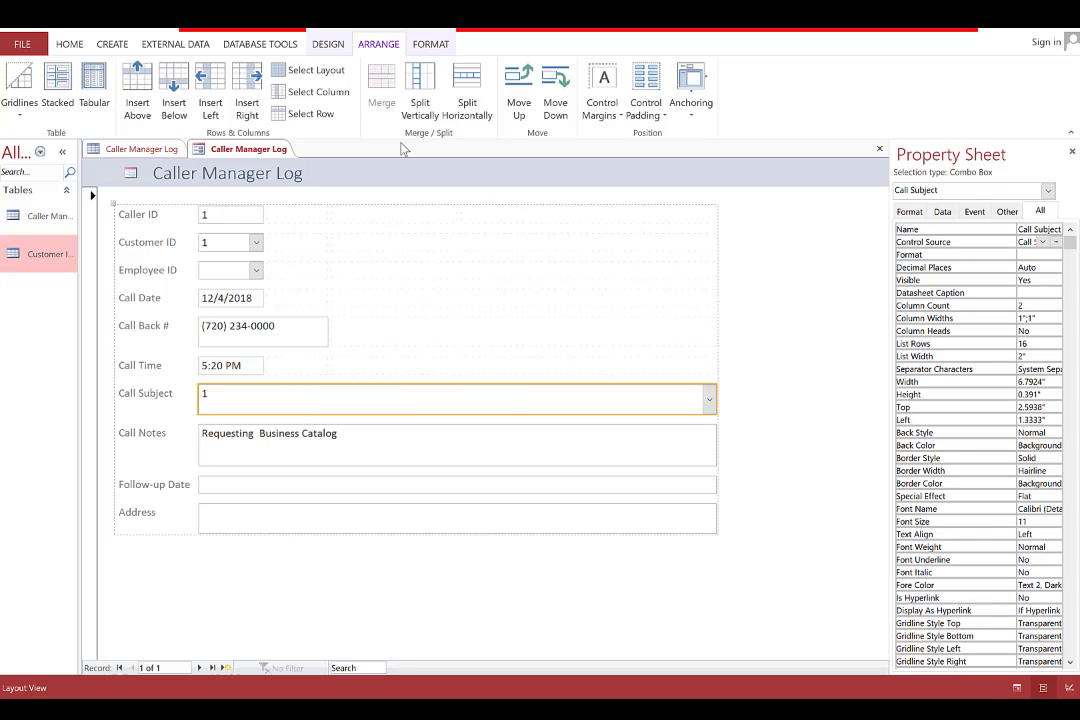
{"action": "left_click", "coordinate": [468, 88]}
{"action": "left_click", "coordinate": [468, 85]}
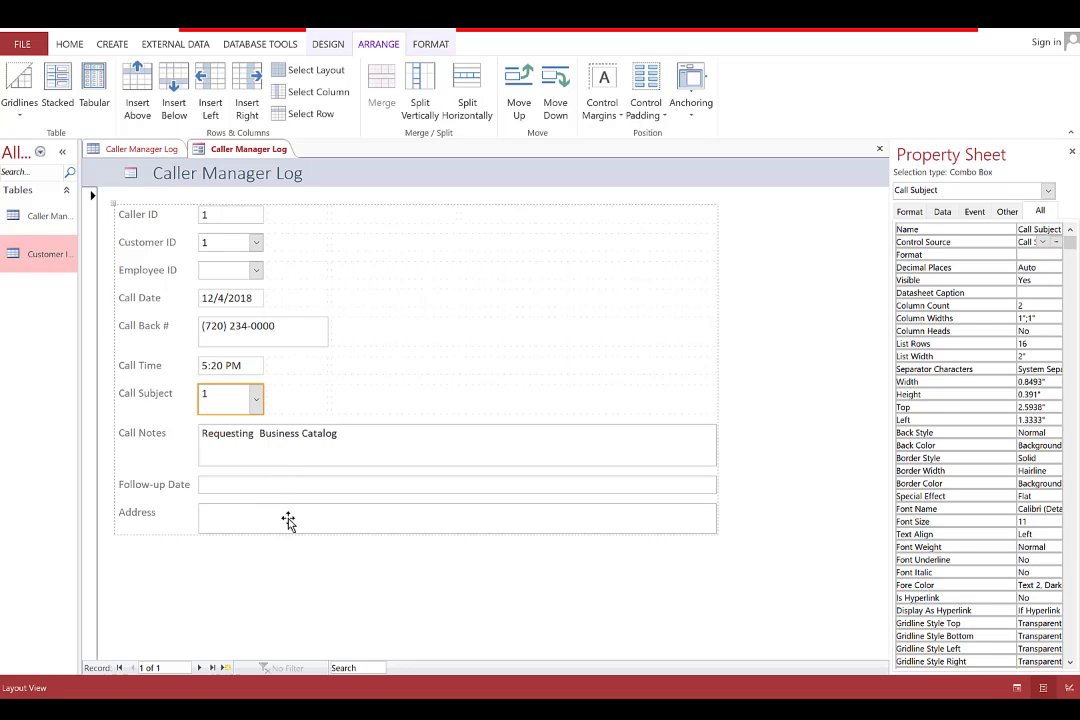
Move Address beside Call Subject, merge cells to widen it, and insert a blank row below
{"action": "left_click_drag", "start_coordinate": [288, 520], "coordinate": [305, 414]}
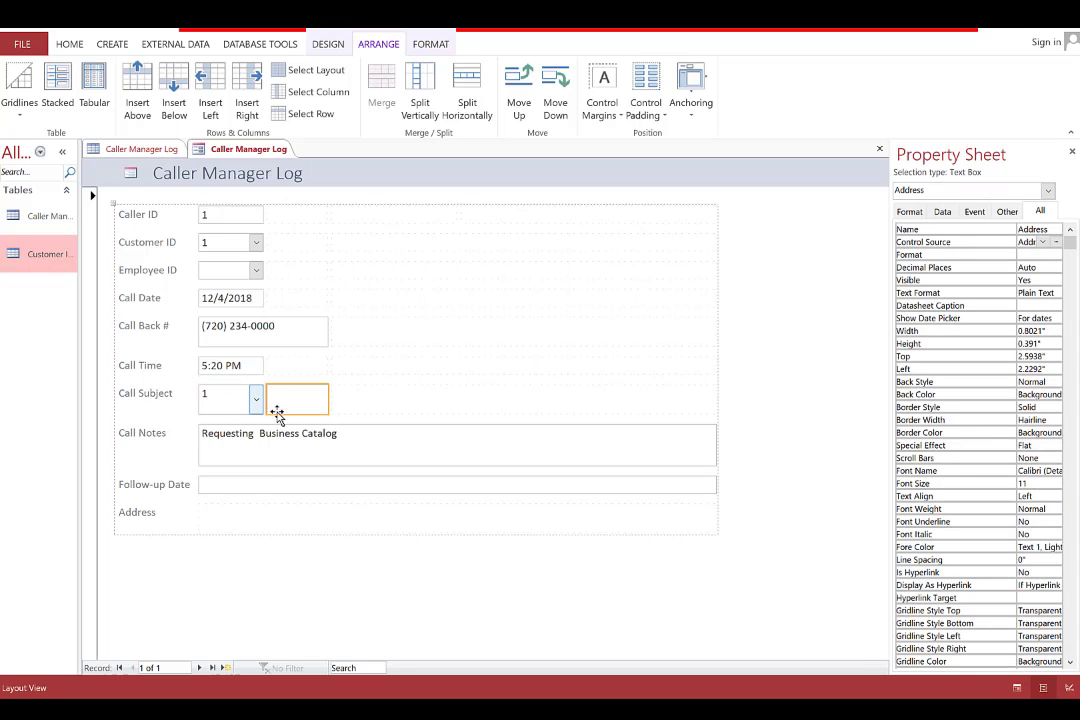
{"action": "left_click", "coordinate": [357, 399]}
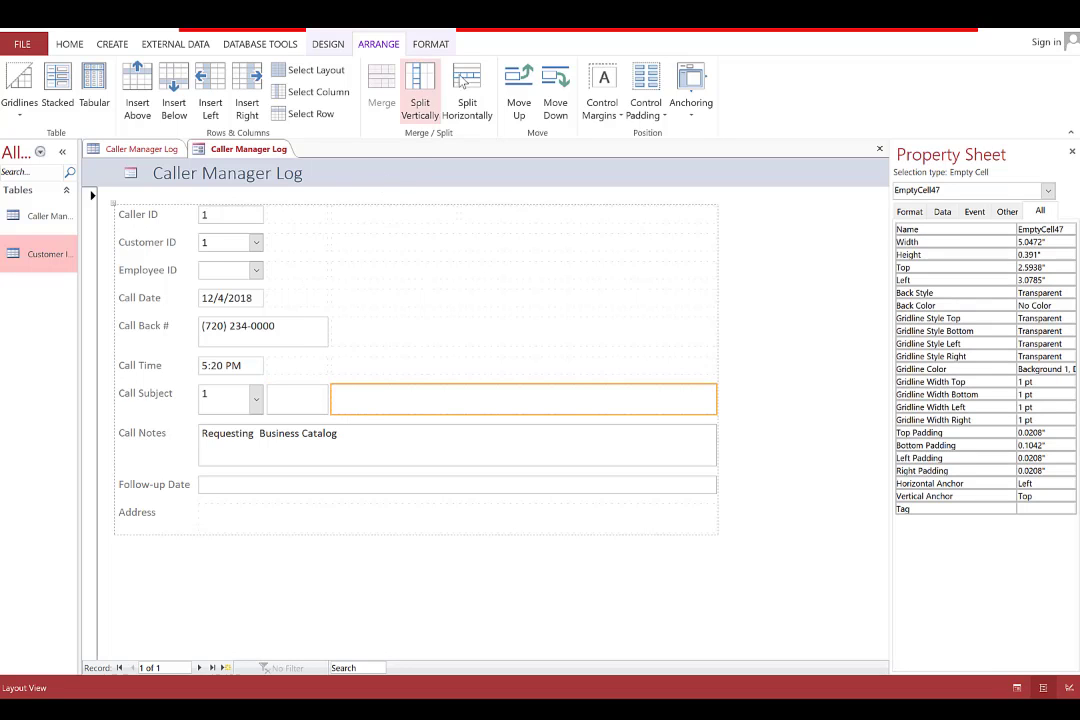
{"action": "left_click", "coordinate": [466, 108]}
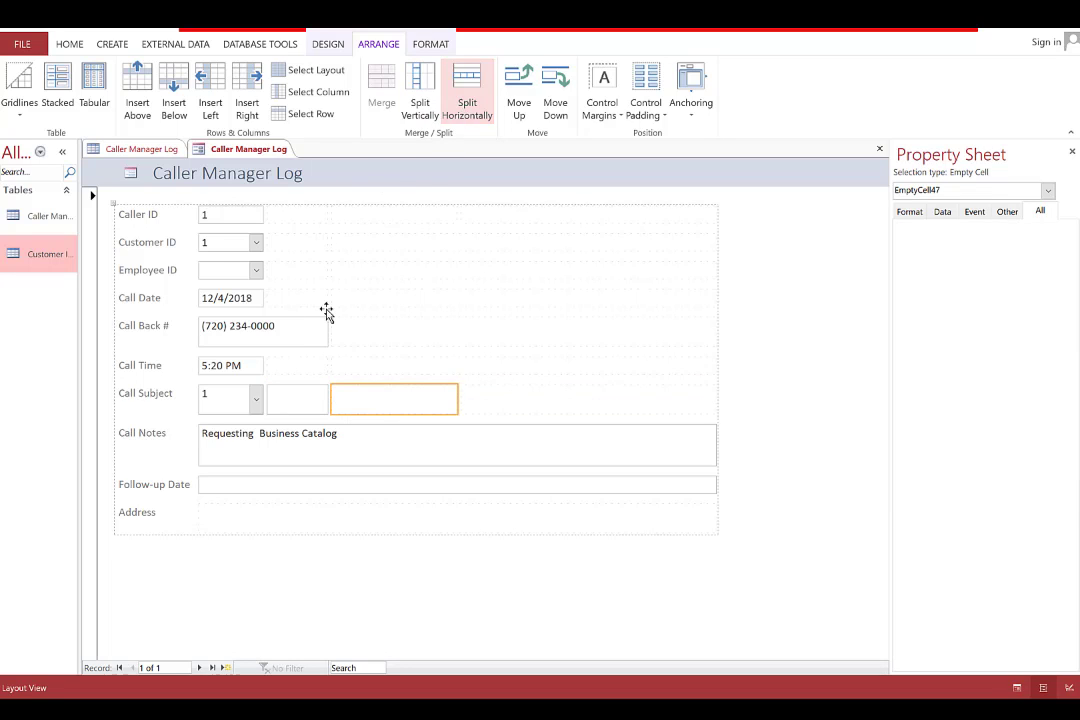
{"action": "left_click", "coordinate": [310, 397], "text": "shift"}
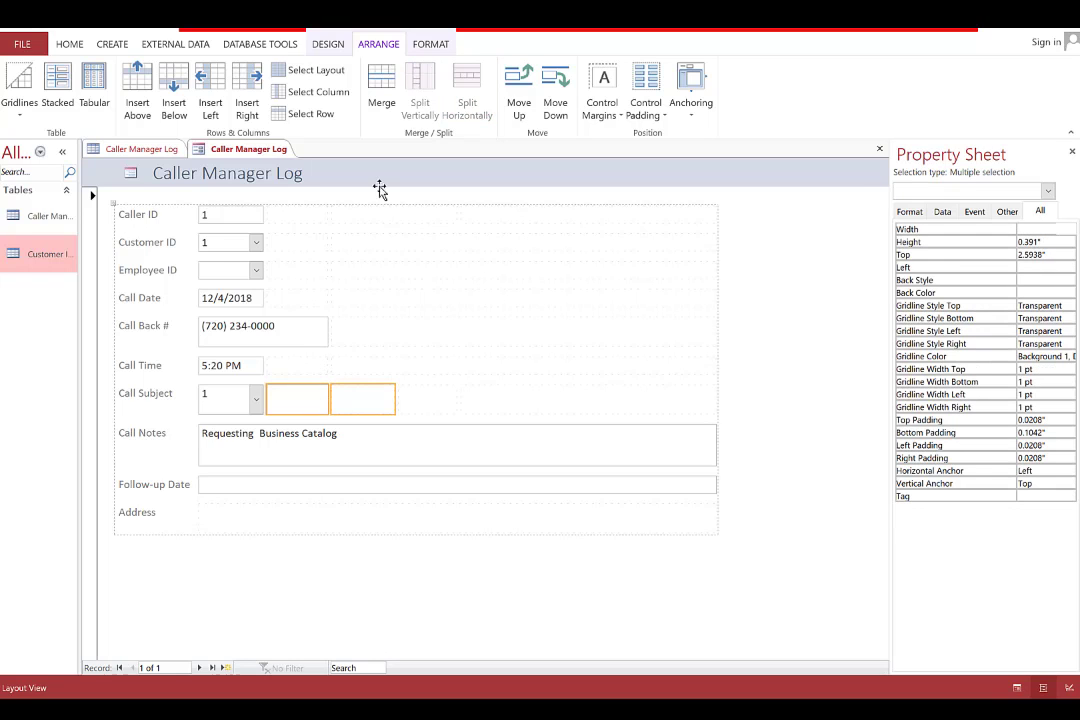
{"action": "left_click", "coordinate": [382, 88]}
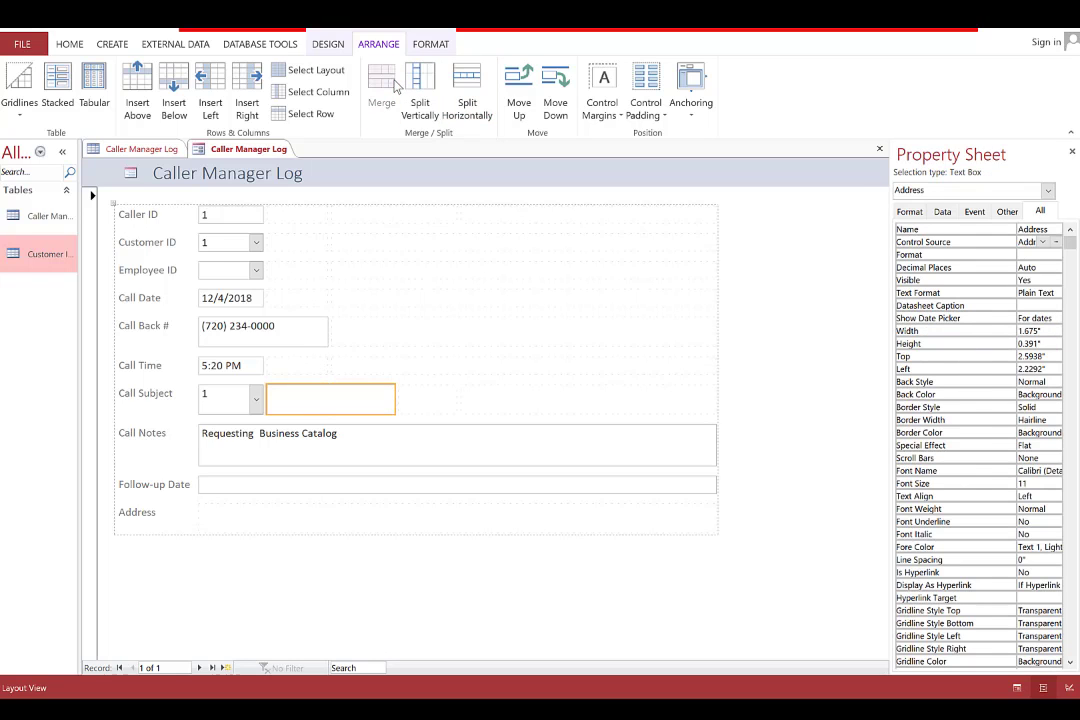
{"action": "left_click", "coordinate": [238, 403]}
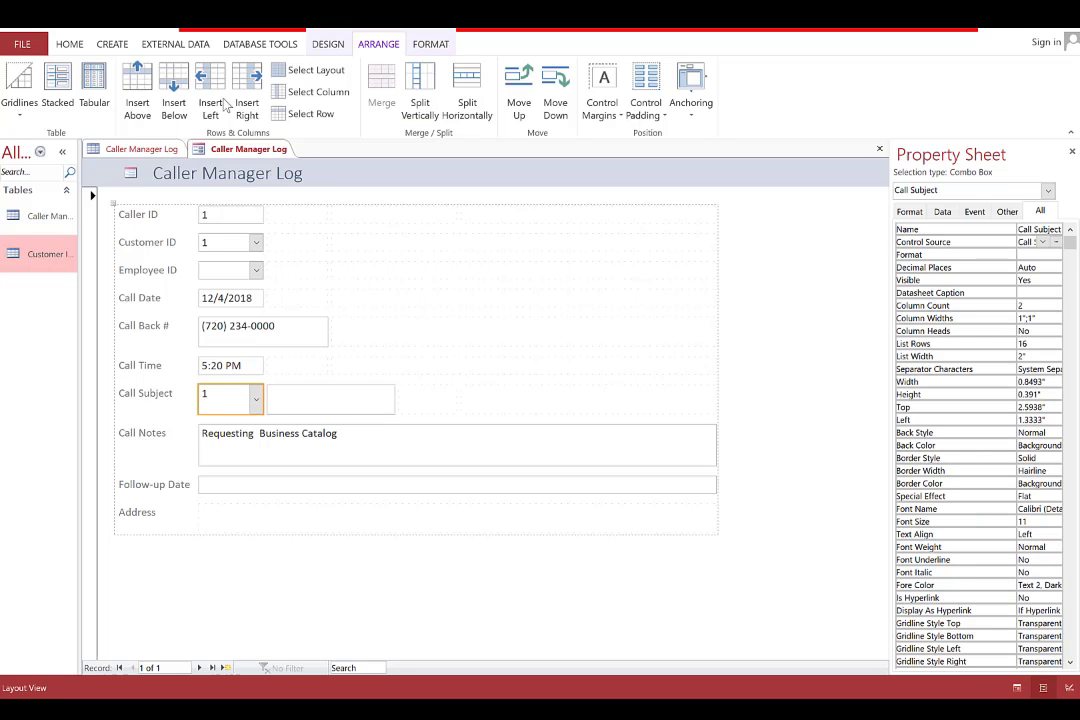
{"action": "left_click", "coordinate": [175, 95]}
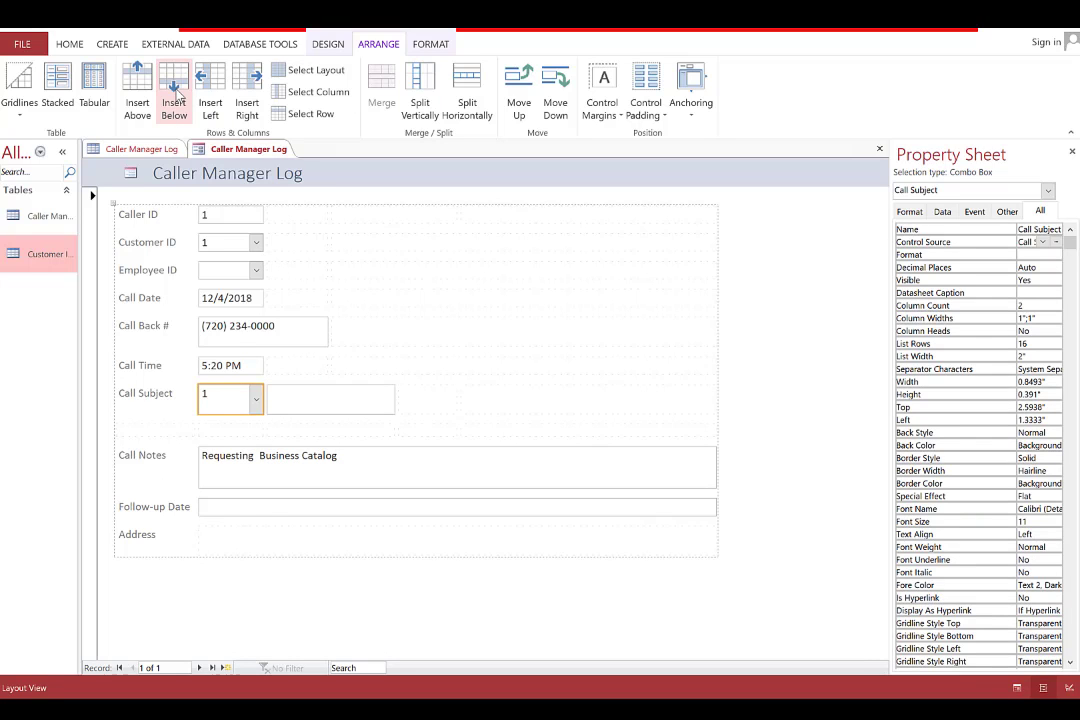
Insert another row, move Address into it, and merge two cells into a taller Address box
{"action": "left_click", "coordinate": [175, 95]}
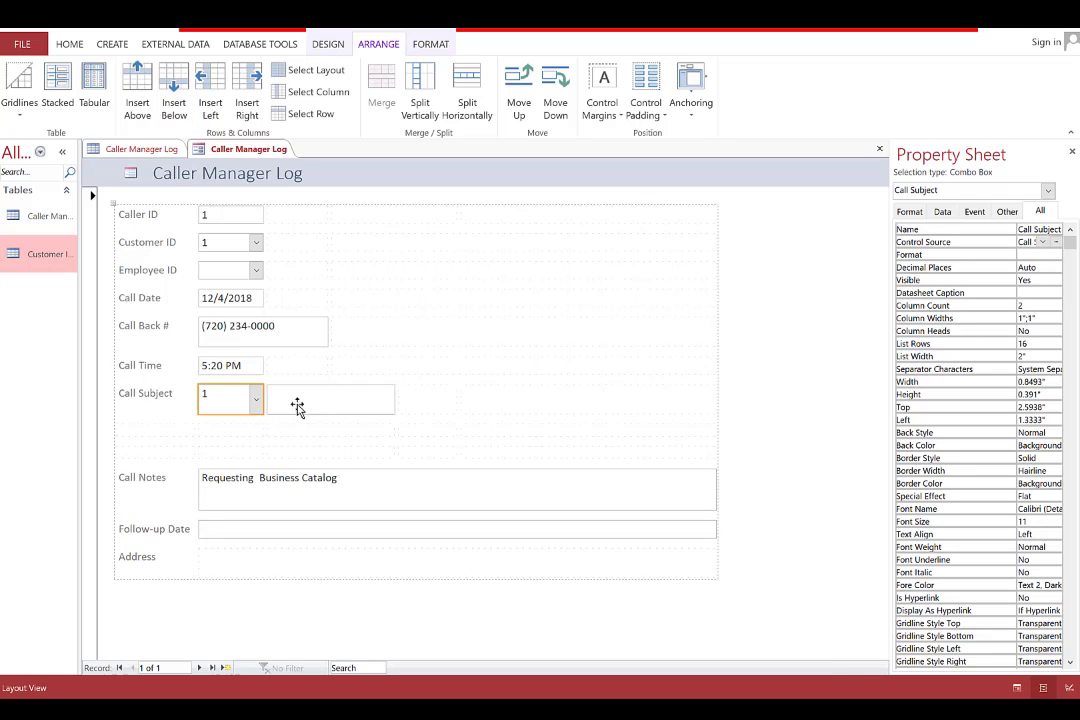
{"action": "left_click_drag", "start_coordinate": [313, 401], "coordinate": [198, 457]}
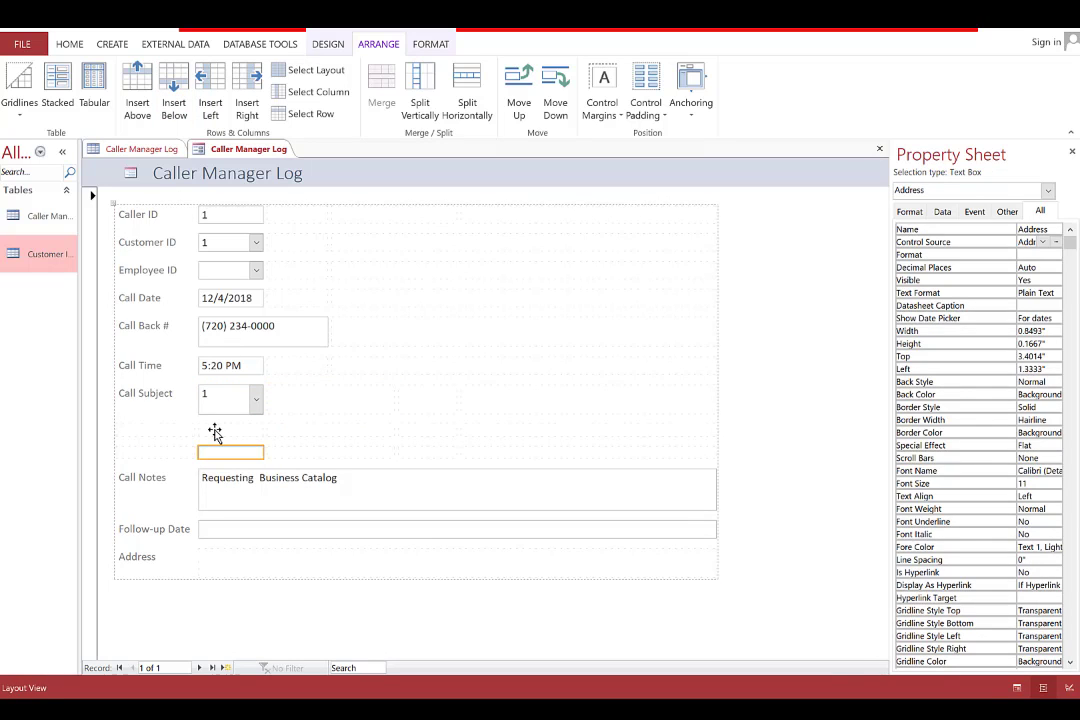
{"action": "left_click", "coordinate": [214, 432]}
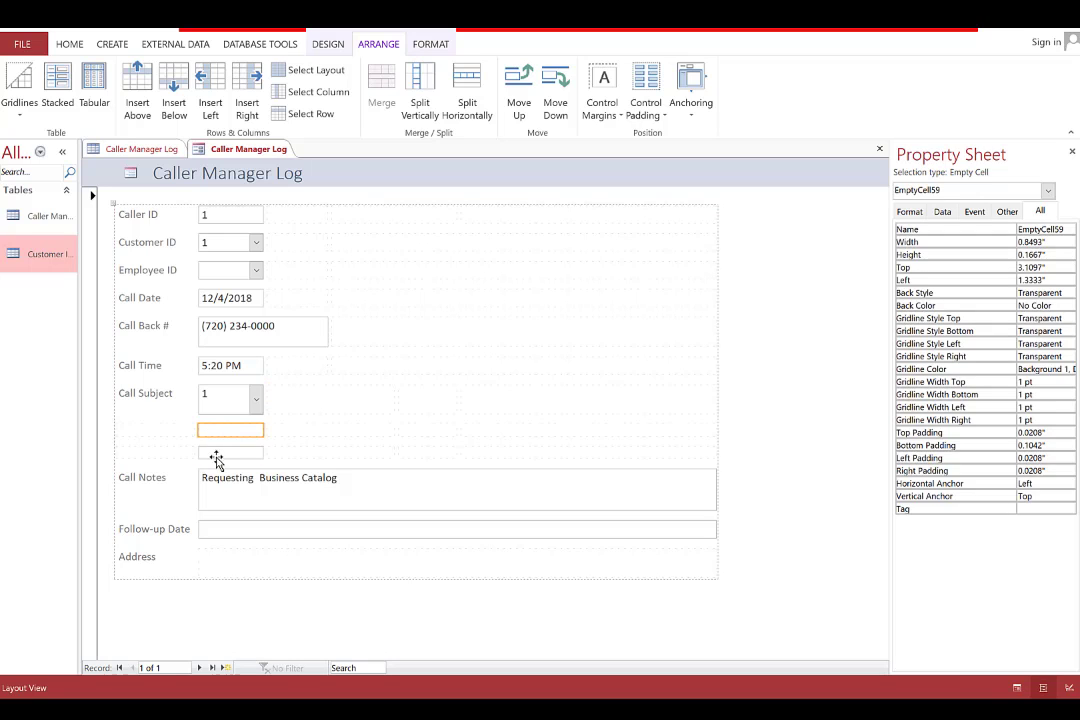
{"action": "left_click", "coordinate": [216, 455], "text": "ctrl"}
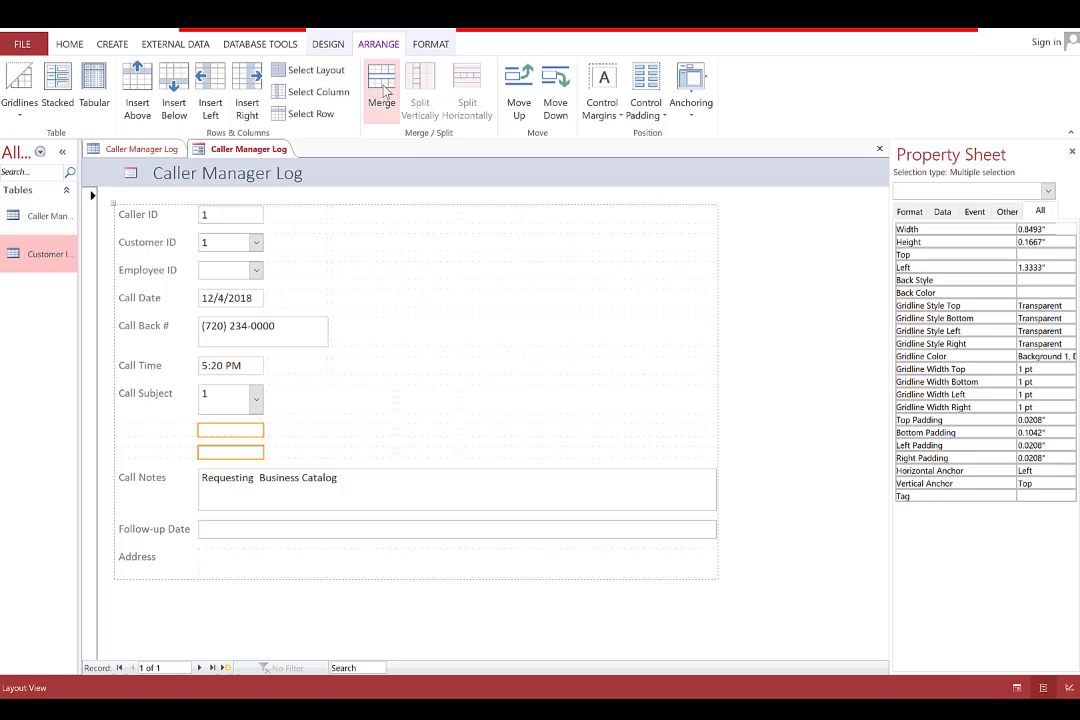
{"action": "left_click", "coordinate": [386, 92]}
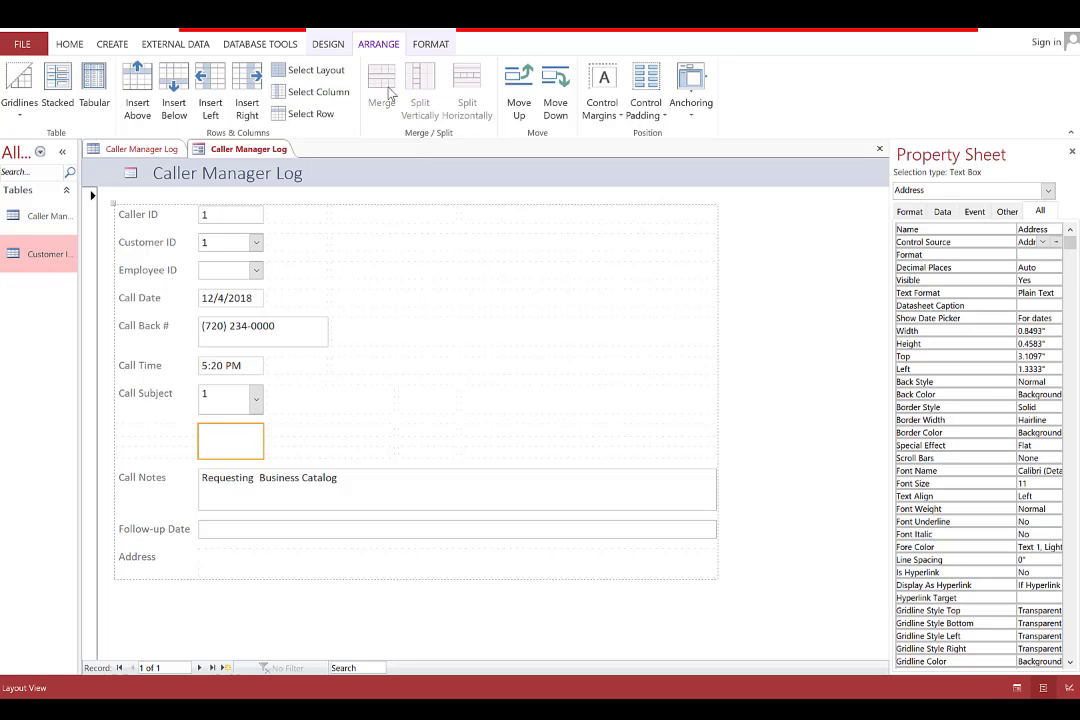
Merge the neighbouring empty cells into the Address box, making it 2.5708" wide
{"action": "left_click", "coordinate": [285, 432]}
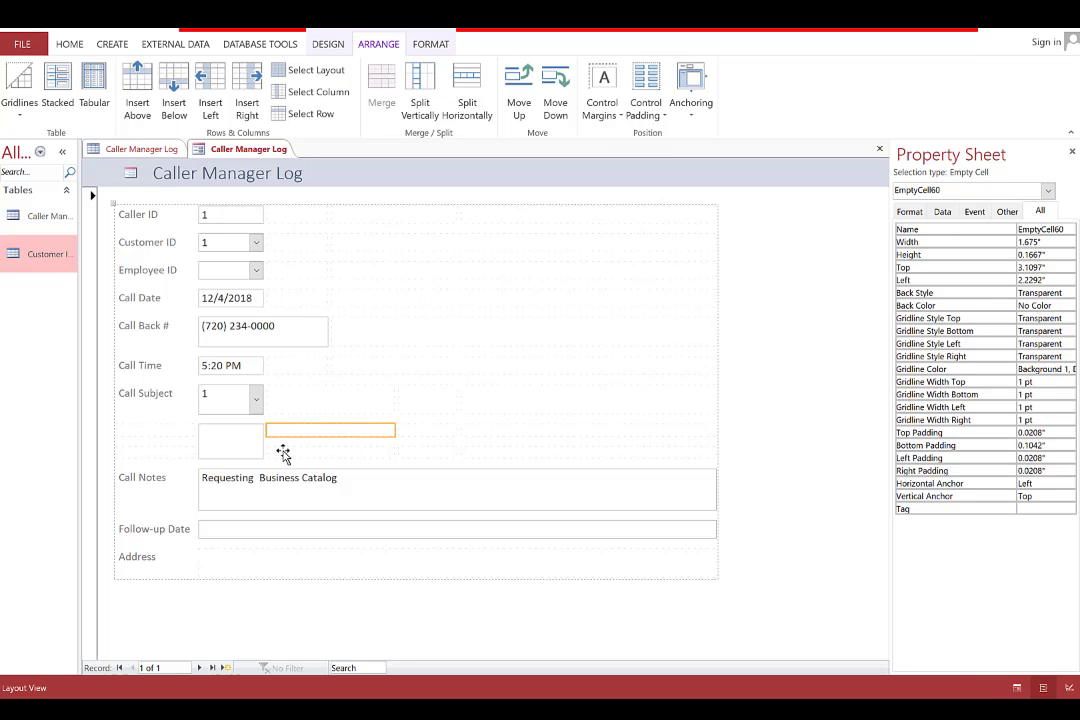
{"action": "left_click", "coordinate": [283, 453], "text": "ctrl"}
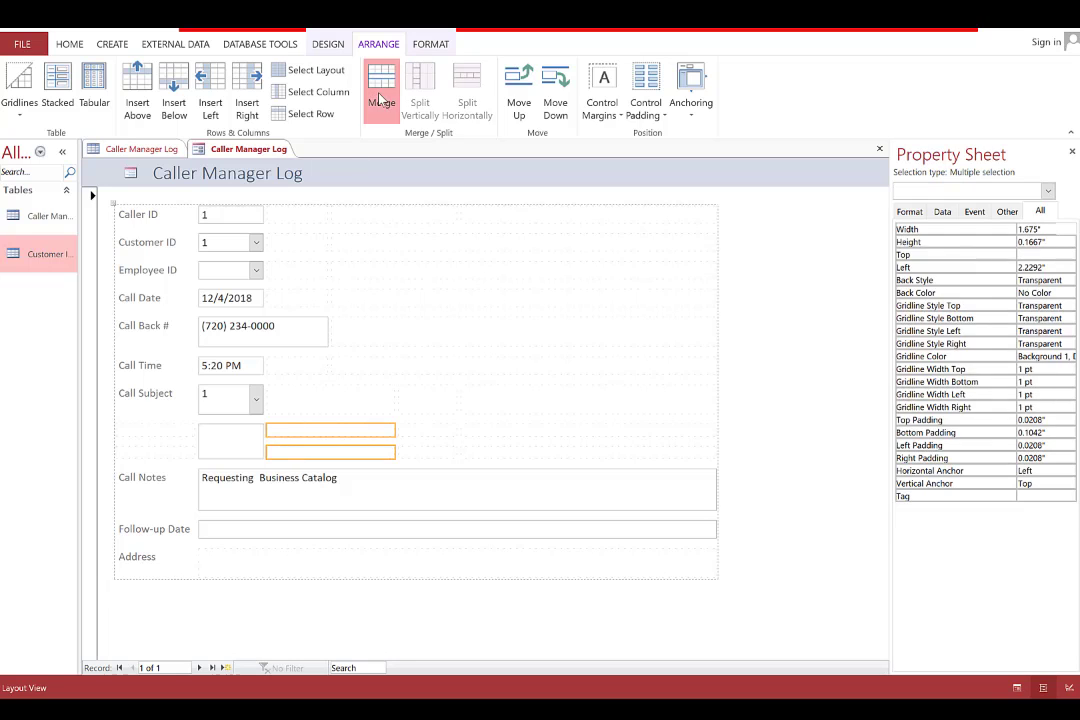
{"action": "left_click", "coordinate": [382, 95]}
{"action": "left_click", "coordinate": [232, 441], "text": "ctrl"}
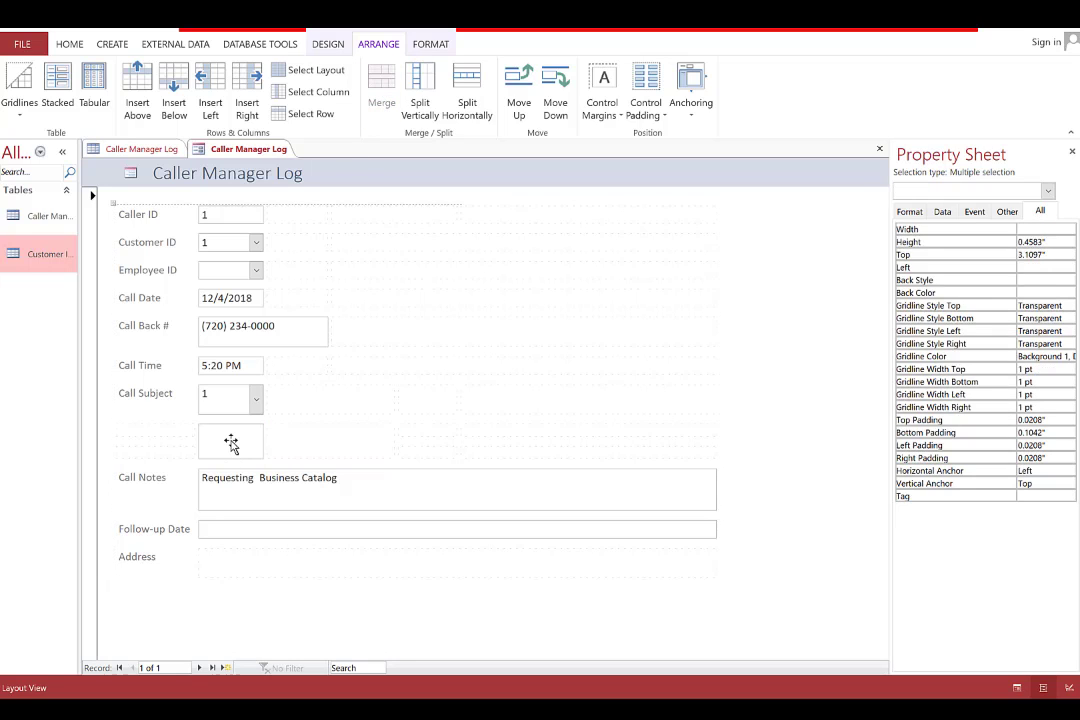
{"action": "left_click", "coordinate": [378, 105]}
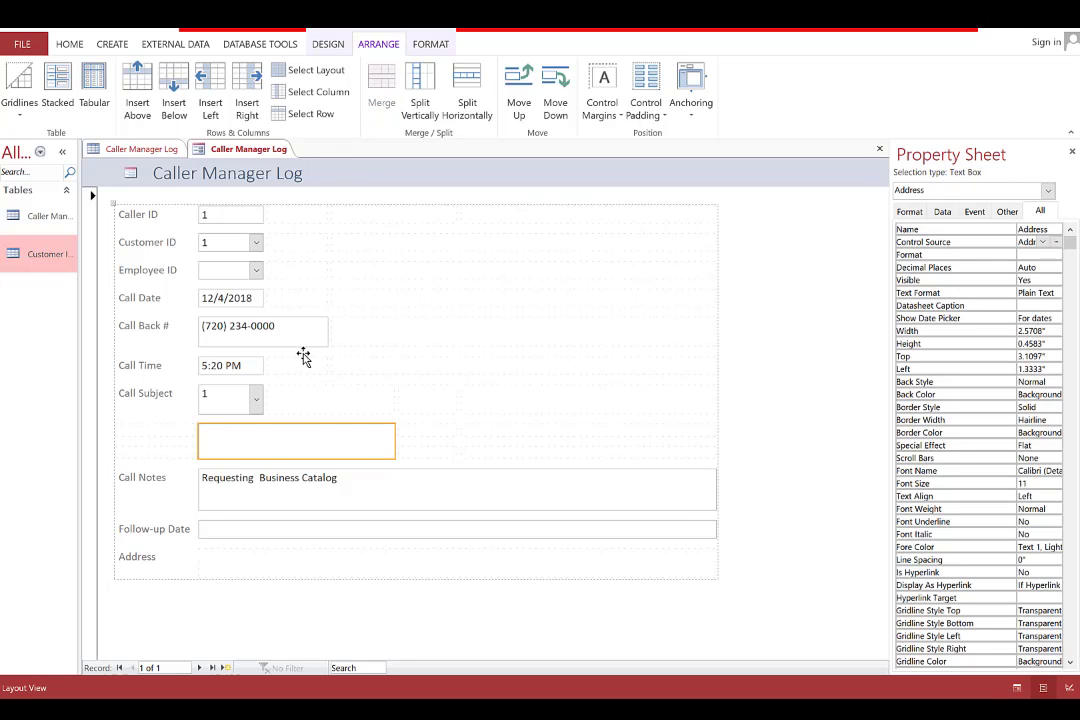
{"action": "left_click", "coordinate": [352, 494]}
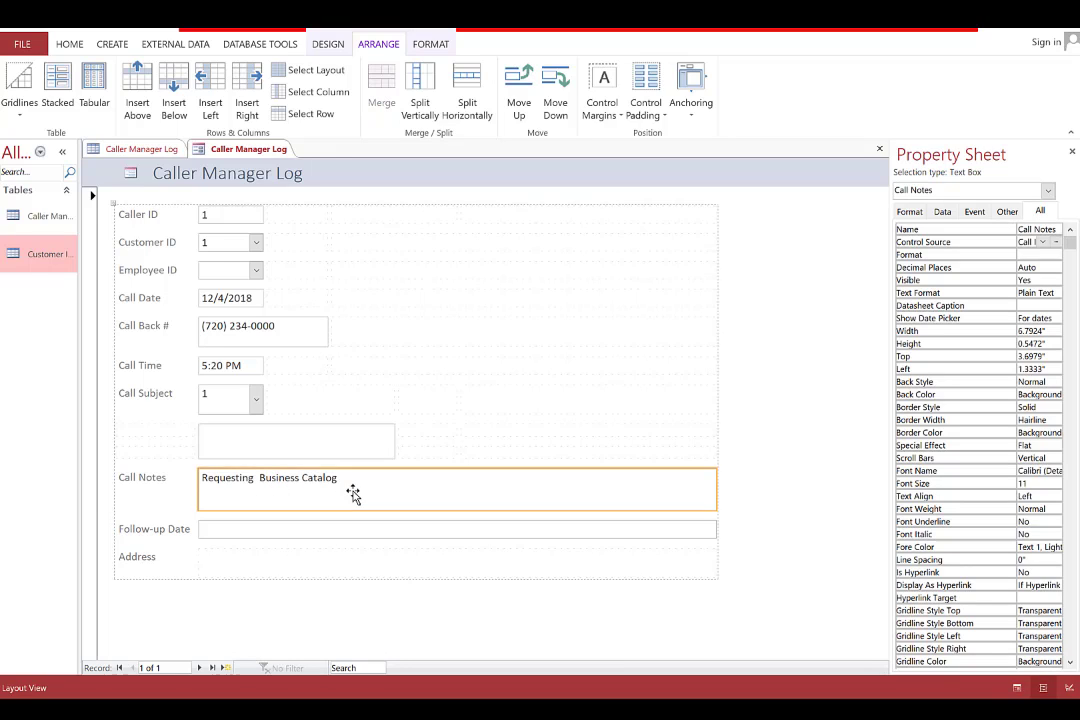
Halve the Call Notes and Follow-up Date boxes and place the Address label beside its box
{"action": "left_click", "coordinate": [452, 97]}
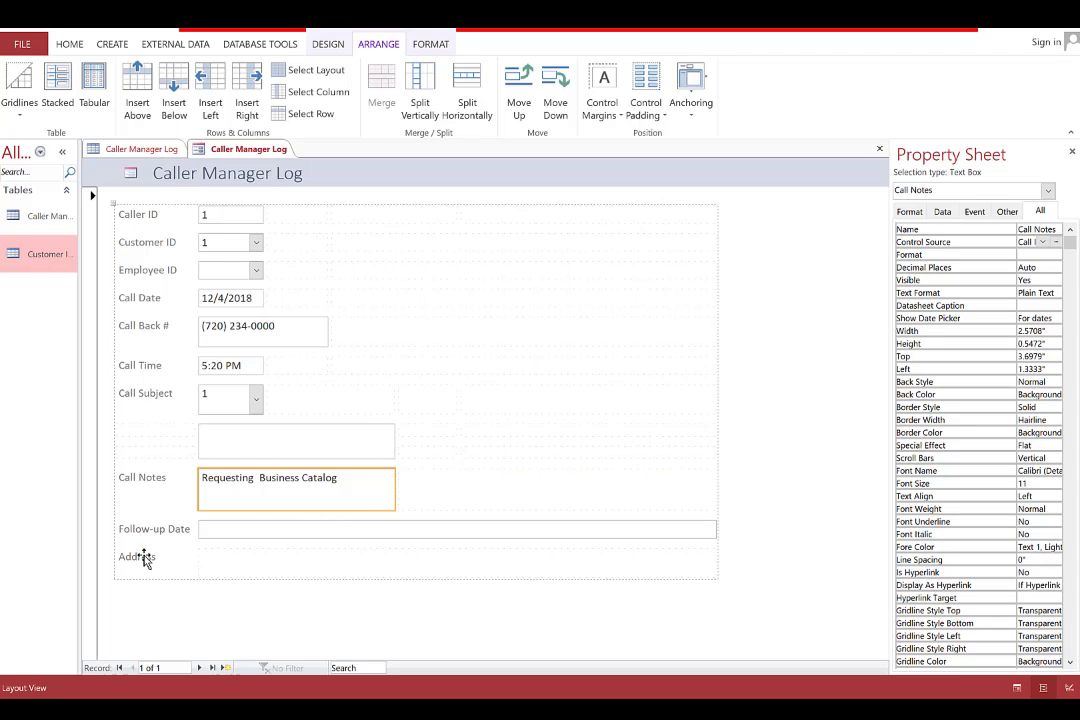
{"action": "left_click_drag", "start_coordinate": [145, 553], "coordinate": [150, 440]}
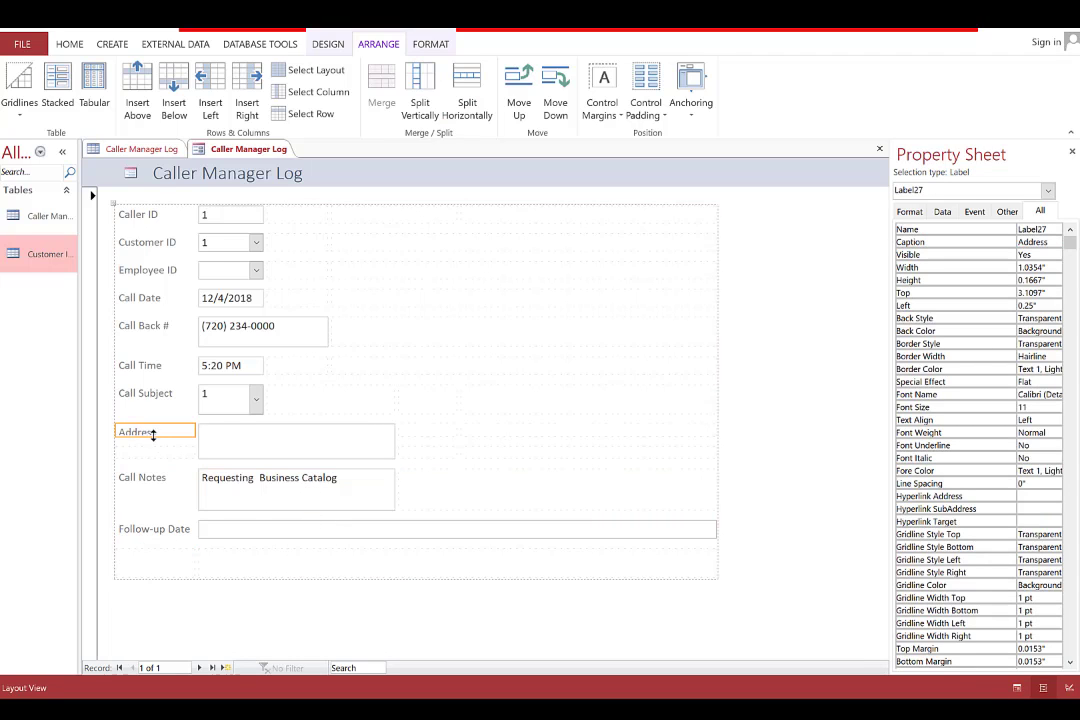
{"action": "left_click", "coordinate": [256, 399]}
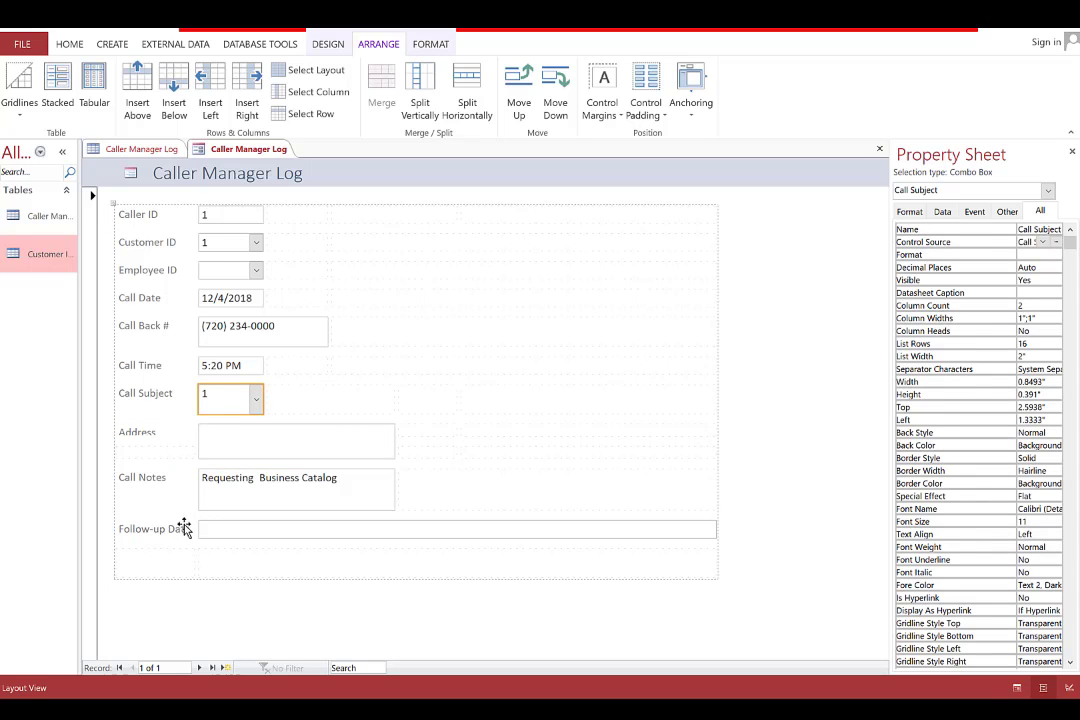
{"action": "left_click", "coordinate": [232, 531]}
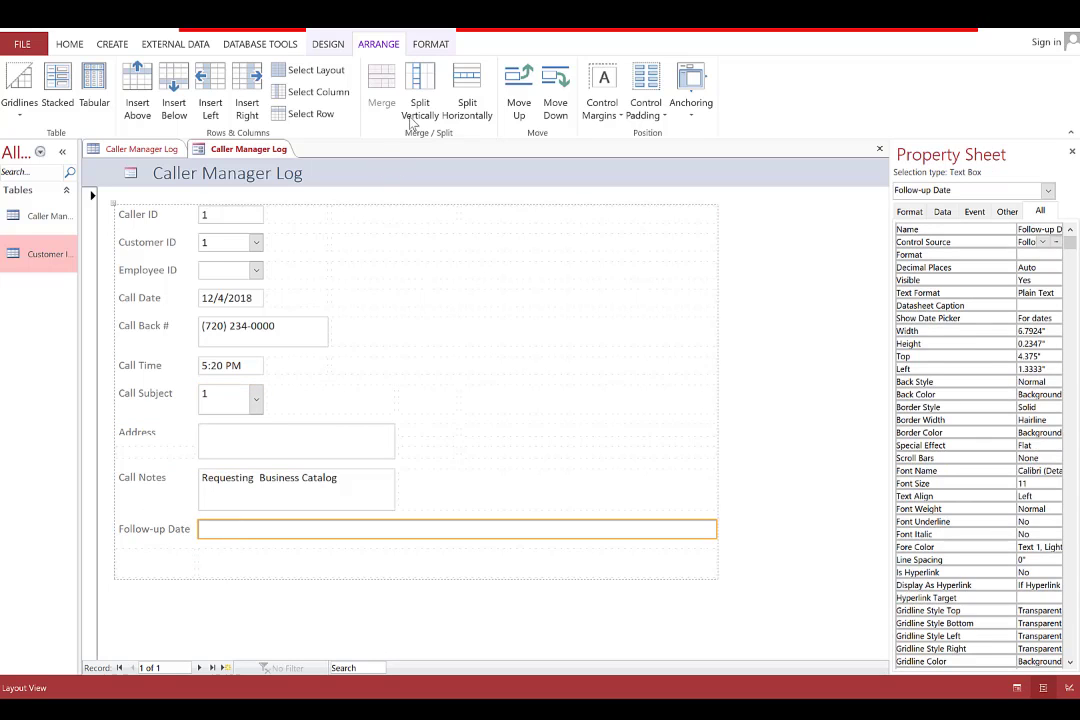
{"action": "left_click", "coordinate": [467, 95]}
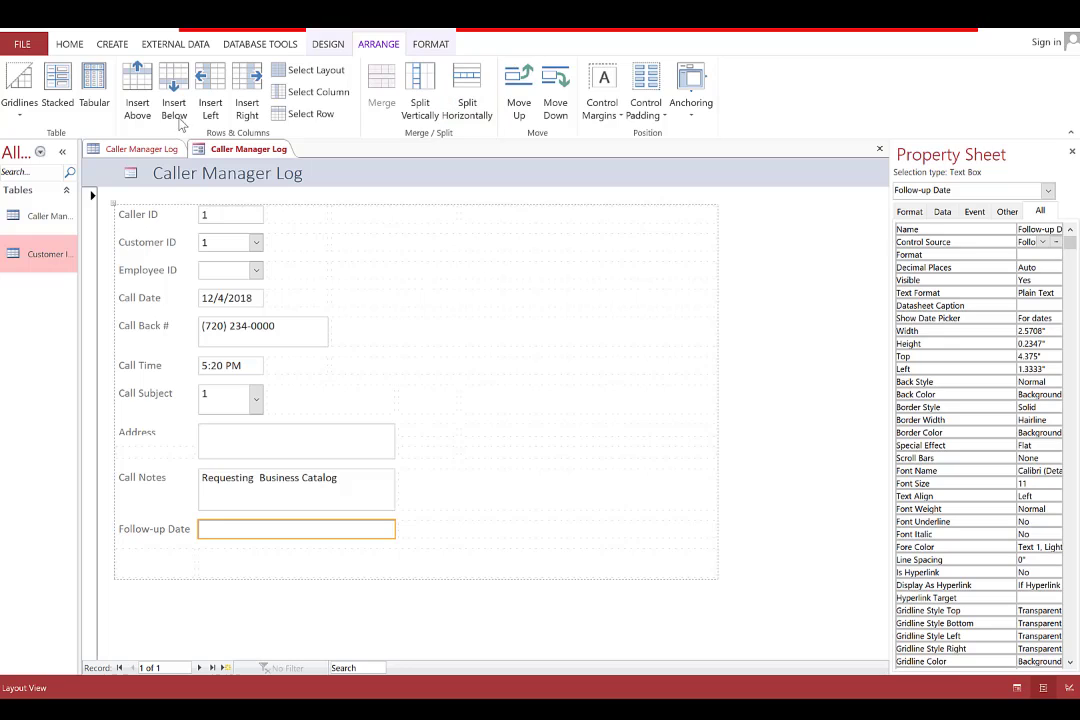
{"action": "left_click", "coordinate": [68, 46]}
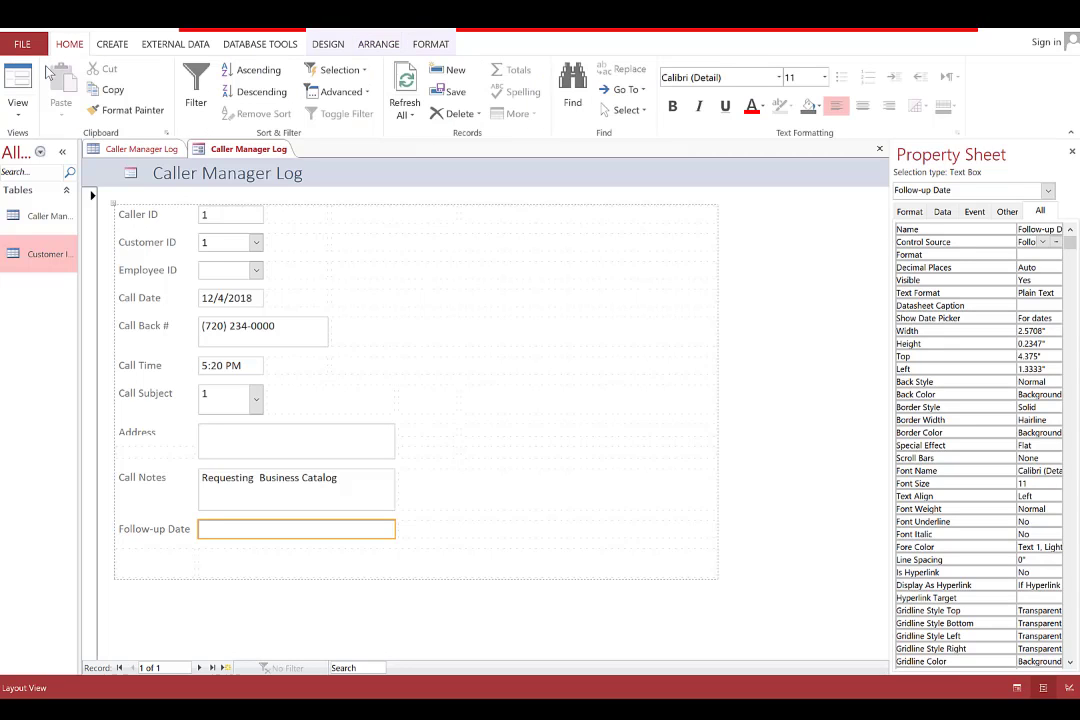
Switch to Form view, enter the street address in the Address field, and save the record
{"action": "left_click", "coordinate": [30, 80]}
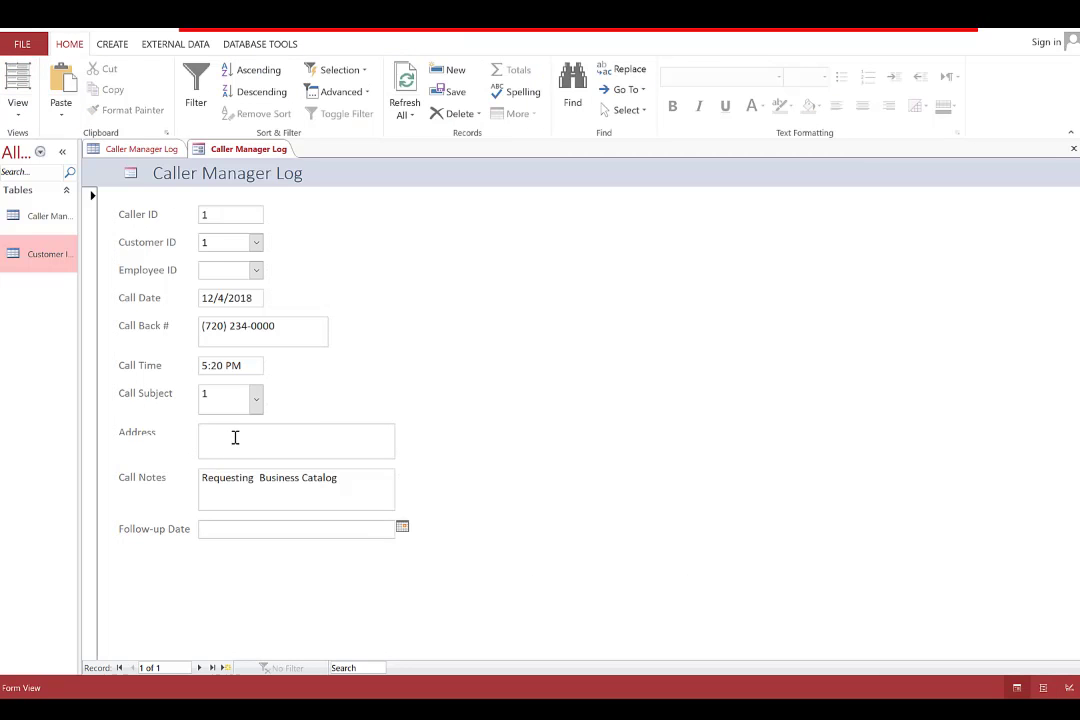
{"action": "left_click", "coordinate": [229, 430]}
{"action": "key", "text": "Tab"}
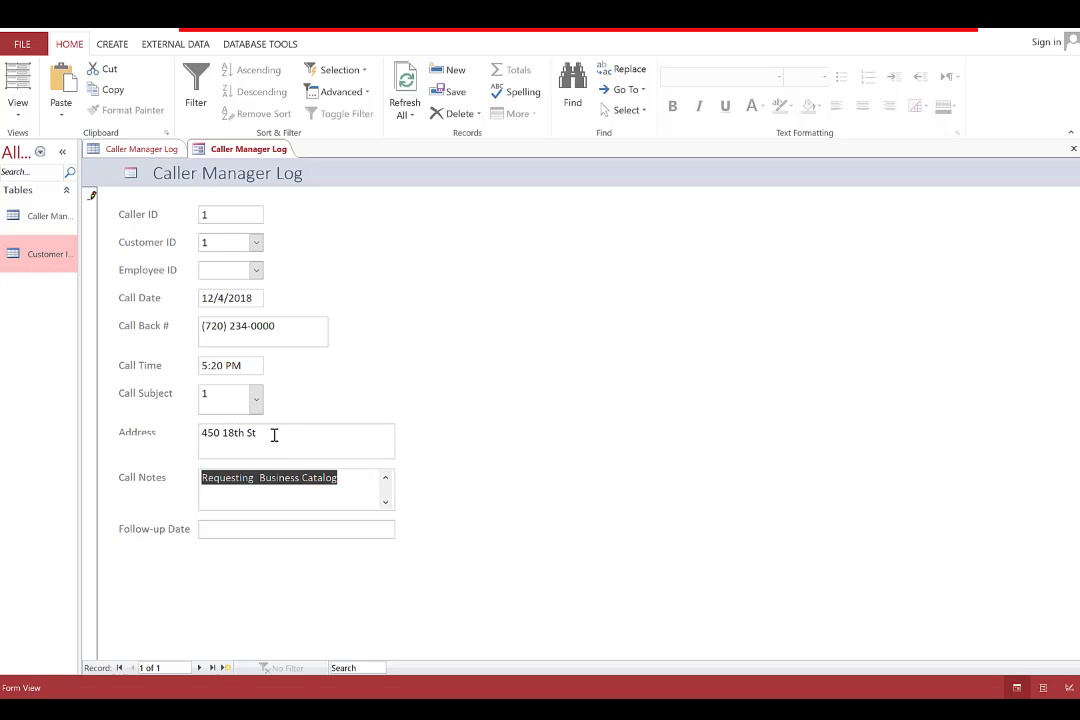
{"action": "left_click", "coordinate": [276, 434]}
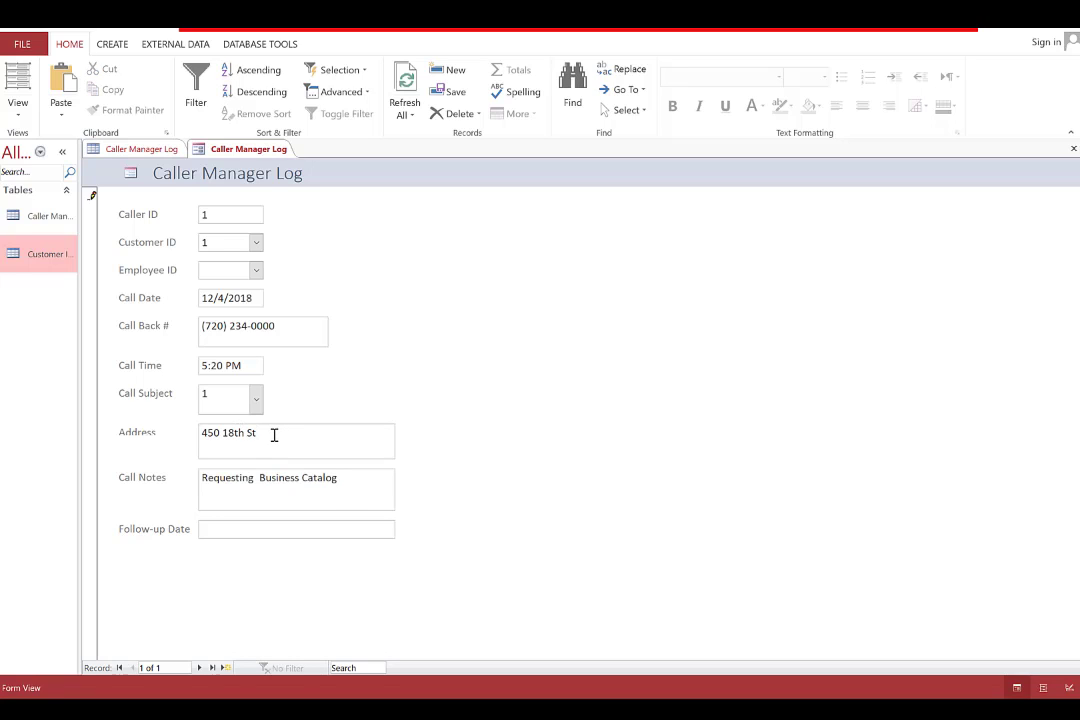
{"action": "key", "text": "ctrl+s"}
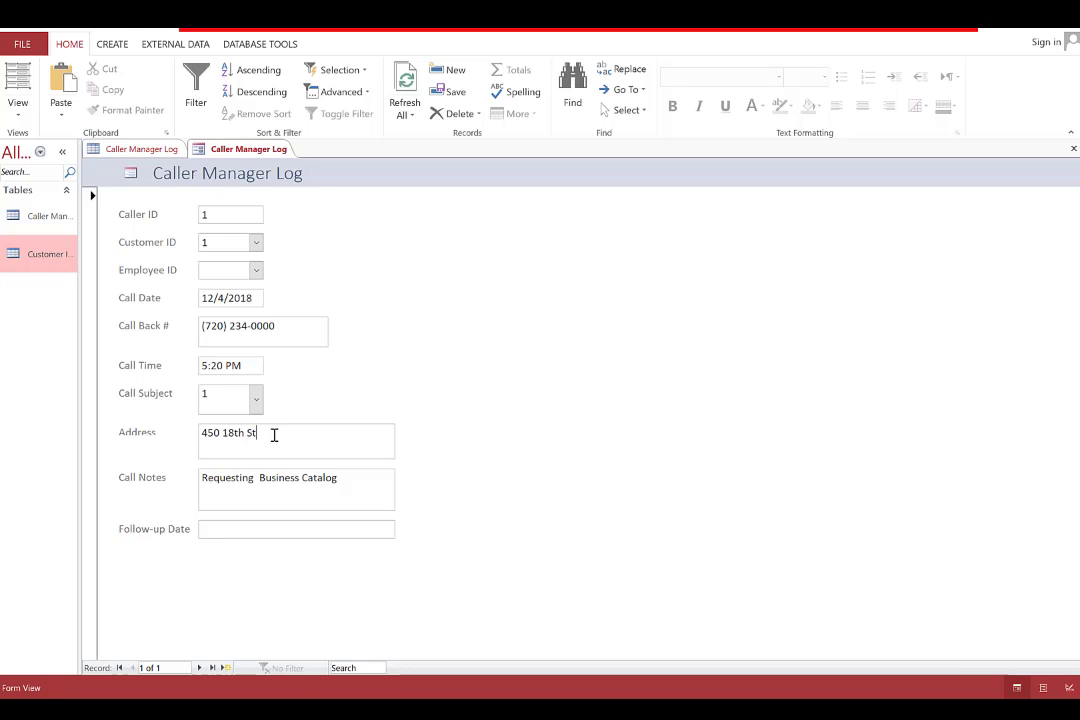
{"action": "type", "text": "j"}
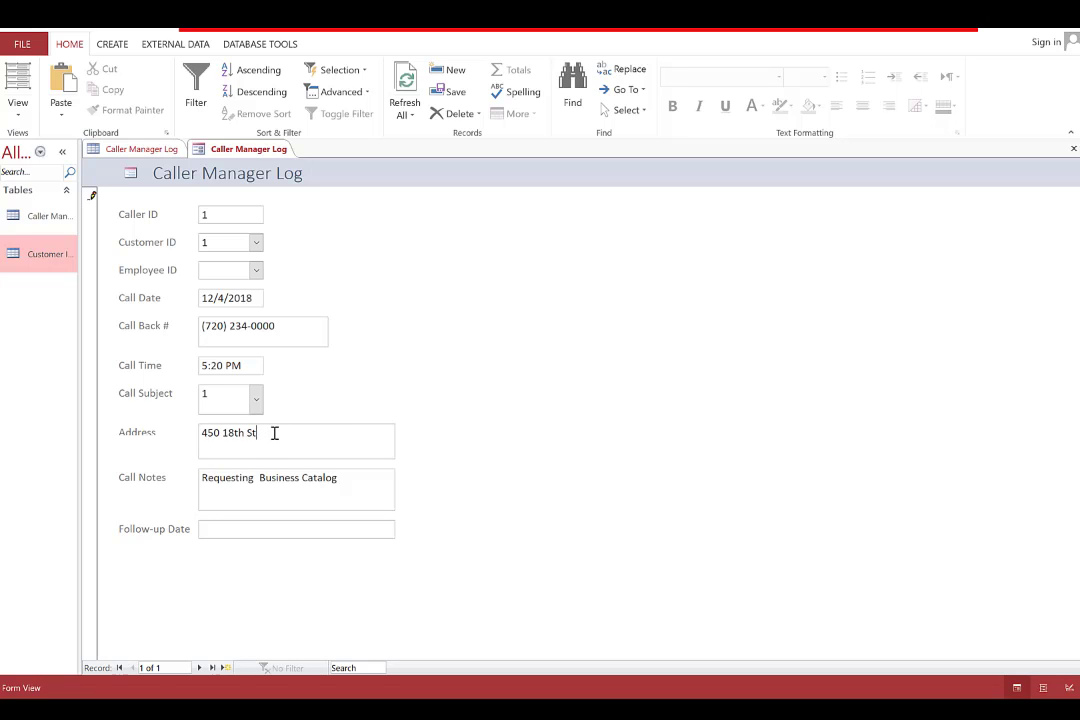
Add the city and state as a second Address line and set Follow-up Date to 12/31/2018
{"action": "double_click", "coordinate": [274, 432]}
{"action": "left_click", "coordinate": [274, 432]}
{"action": "key", "text": "ctrl+Return"}
{"action": "left_click", "coordinate": [402, 527]}
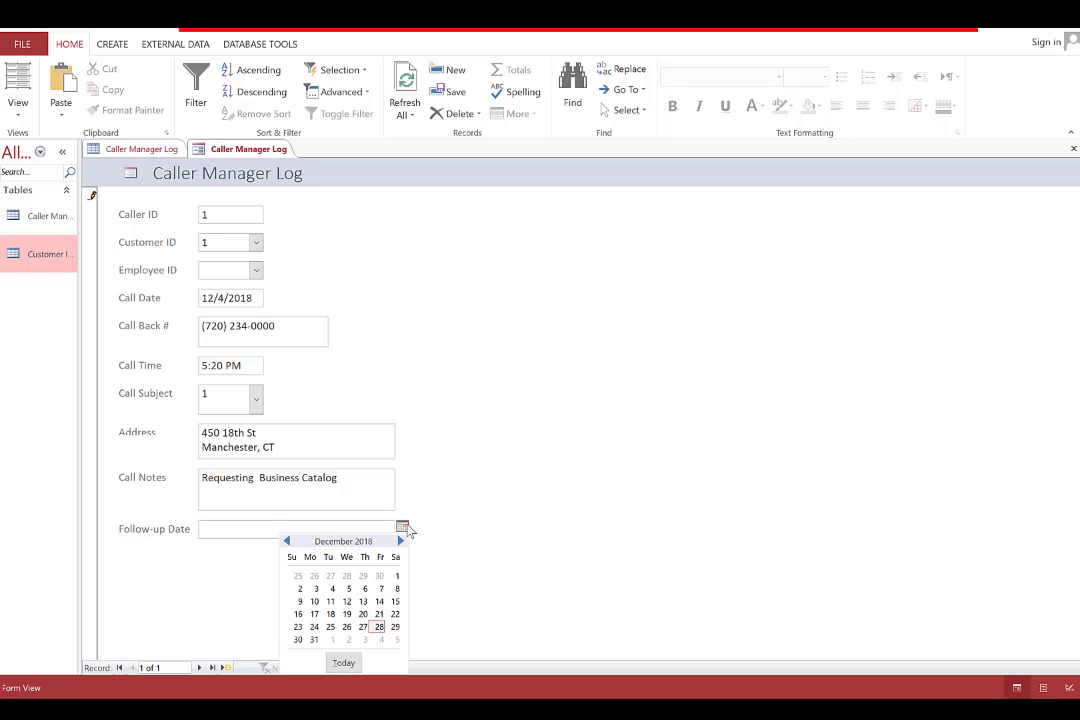
{"action": "left_click", "coordinate": [313, 639]}
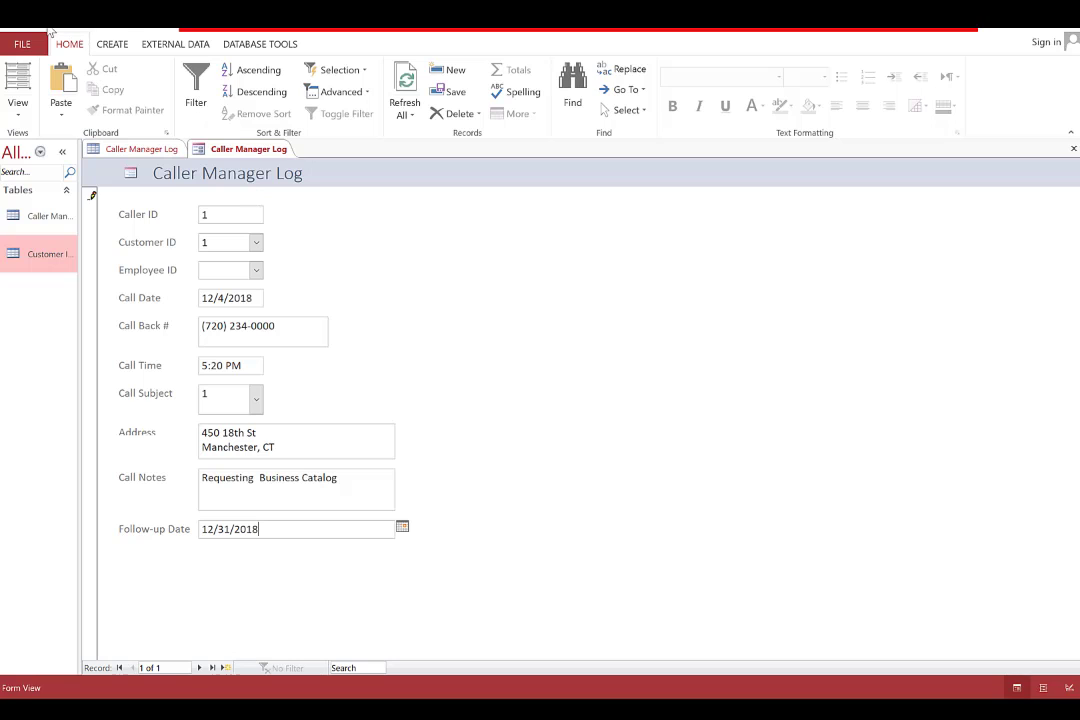
Save the form from its tab menu under the name 'Caller Manager Form'
{"action": "right_click", "coordinate": [245, 149]}
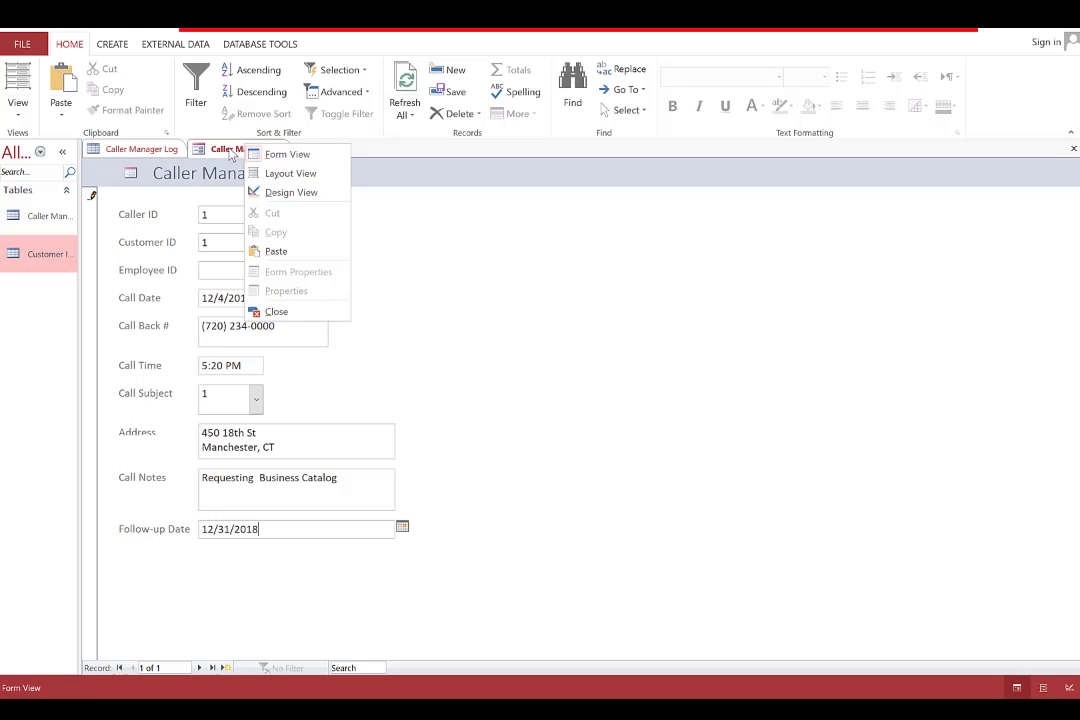
{"action": "right_click", "coordinate": [230, 149]}
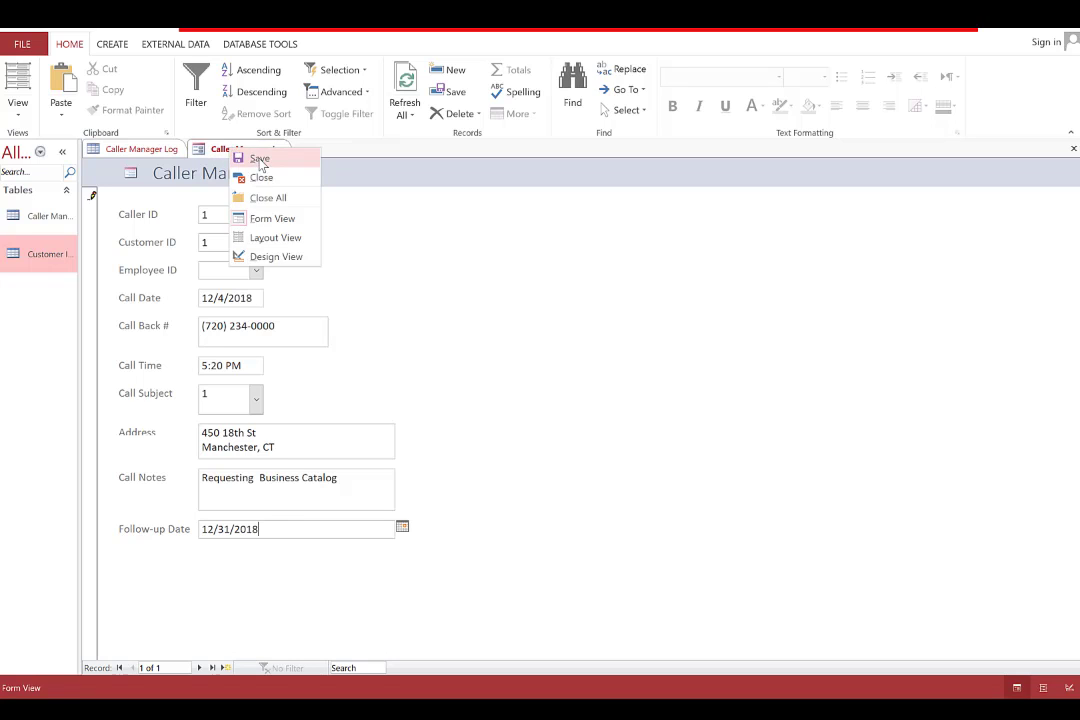
{"action": "left_click", "coordinate": [255, 159]}
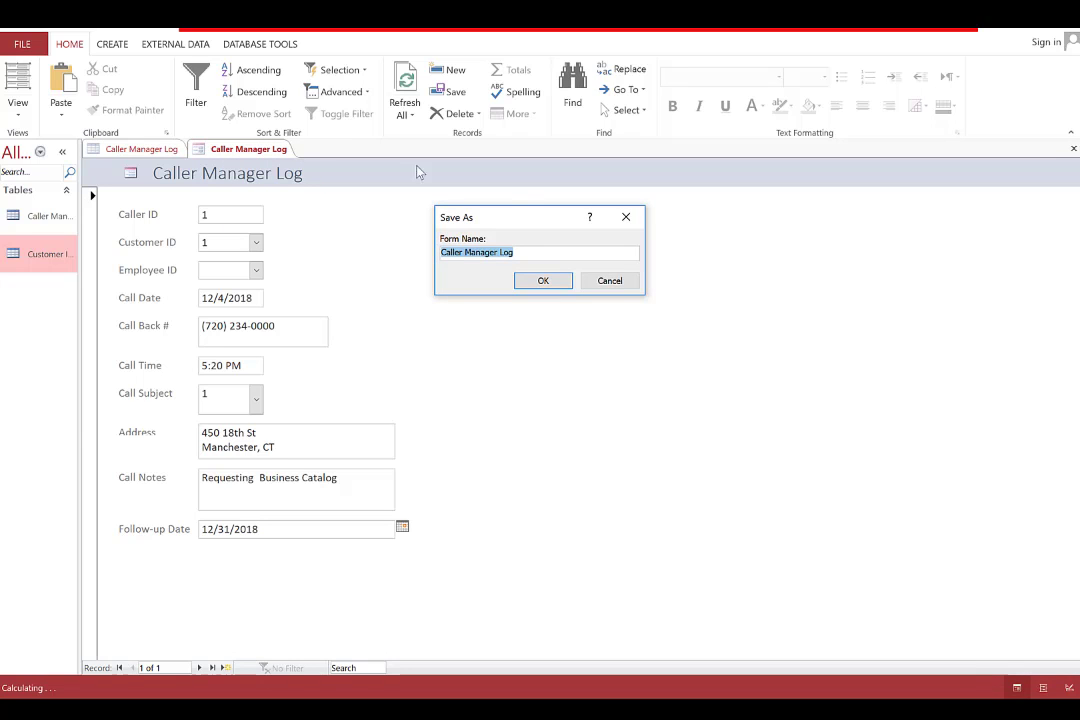
{"action": "left_click", "coordinate": [529, 257]}
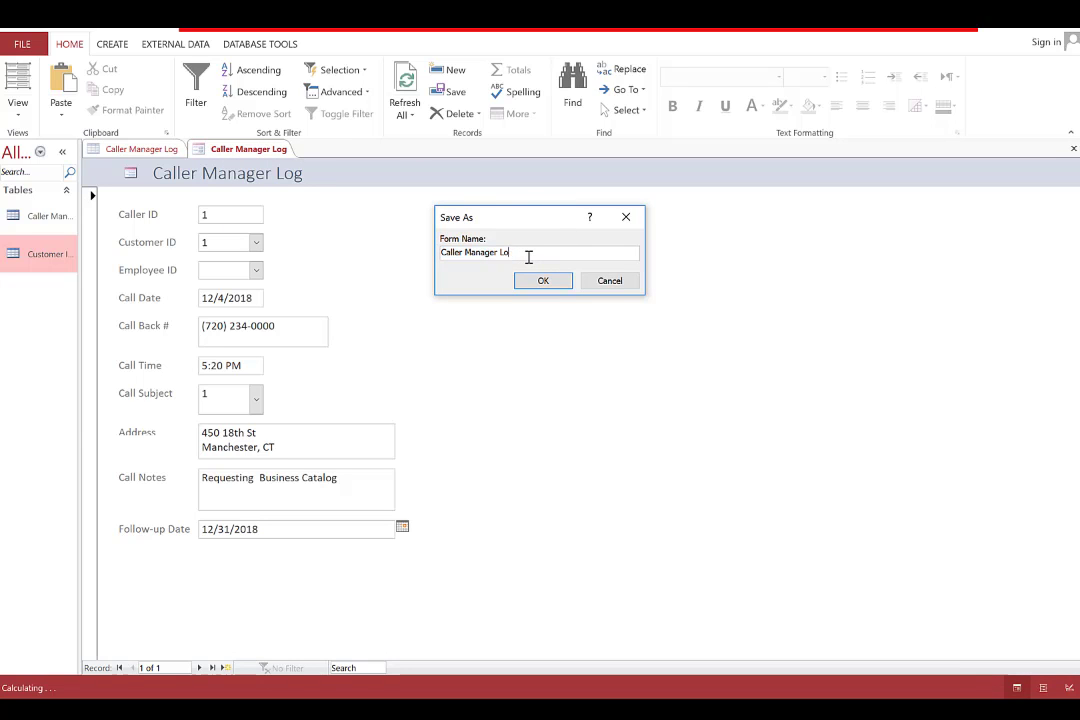
{"action": "key", "text": "BackSpace"}
{"action": "key", "text": "BackSpace"}
{"action": "type", "text": "Form"}
{"action": "key", "text": "Return"}
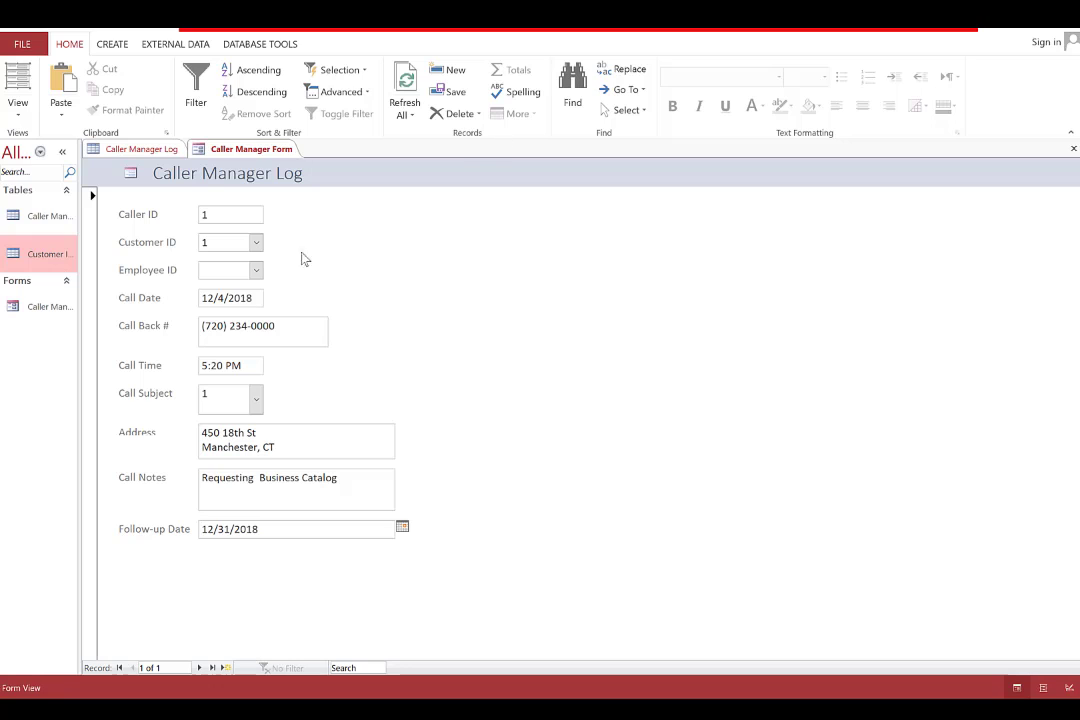
Keep call subject 1 and append 'to the the address above.' to the Call Notes
{"action": "left_click", "coordinate": [257, 399]}
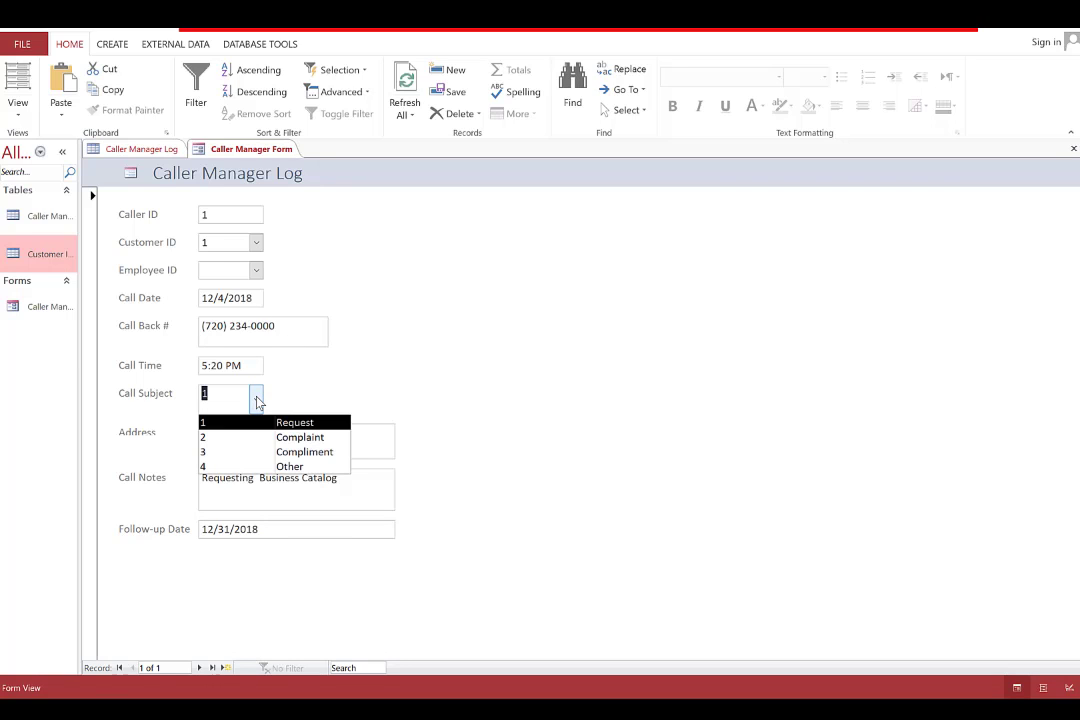
{"action": "left_click", "coordinate": [257, 399]}
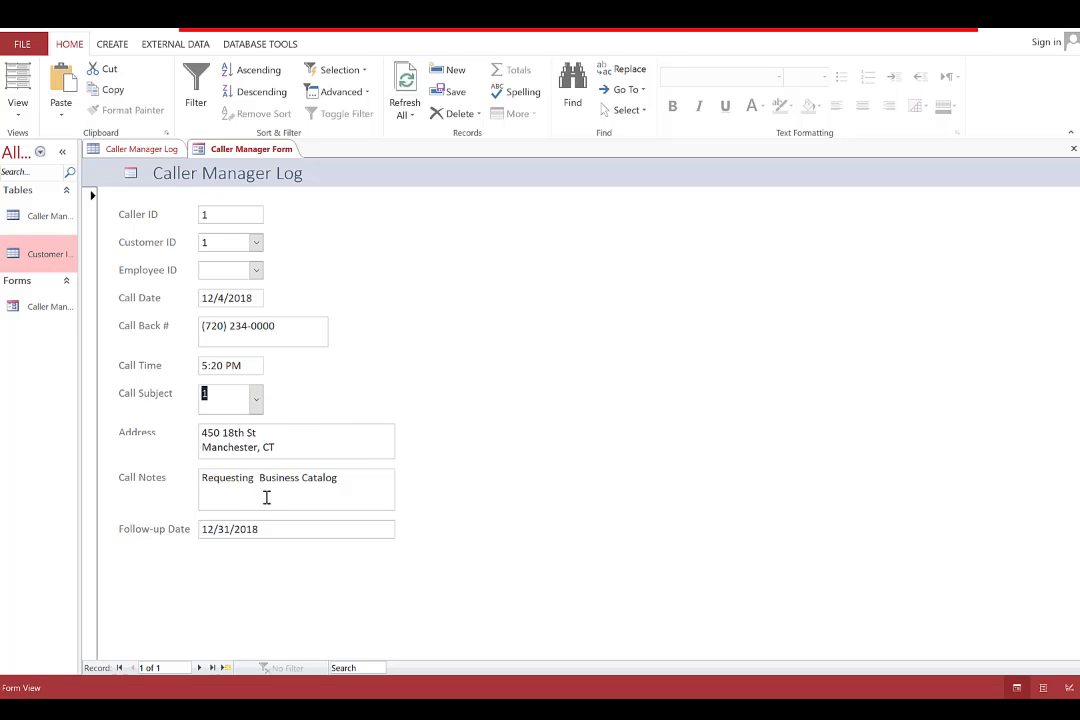
{"action": "left_click", "coordinate": [354, 483]}
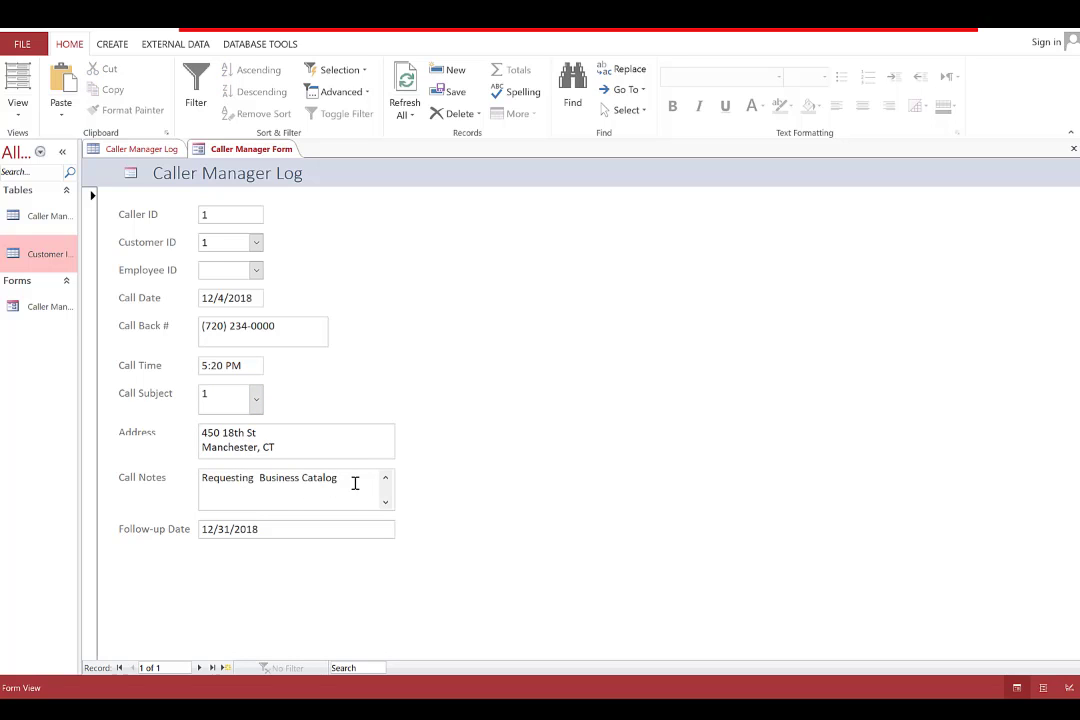
{"action": "type", "text": "to the the address above."}
{"action": "key", "text": "Return"}
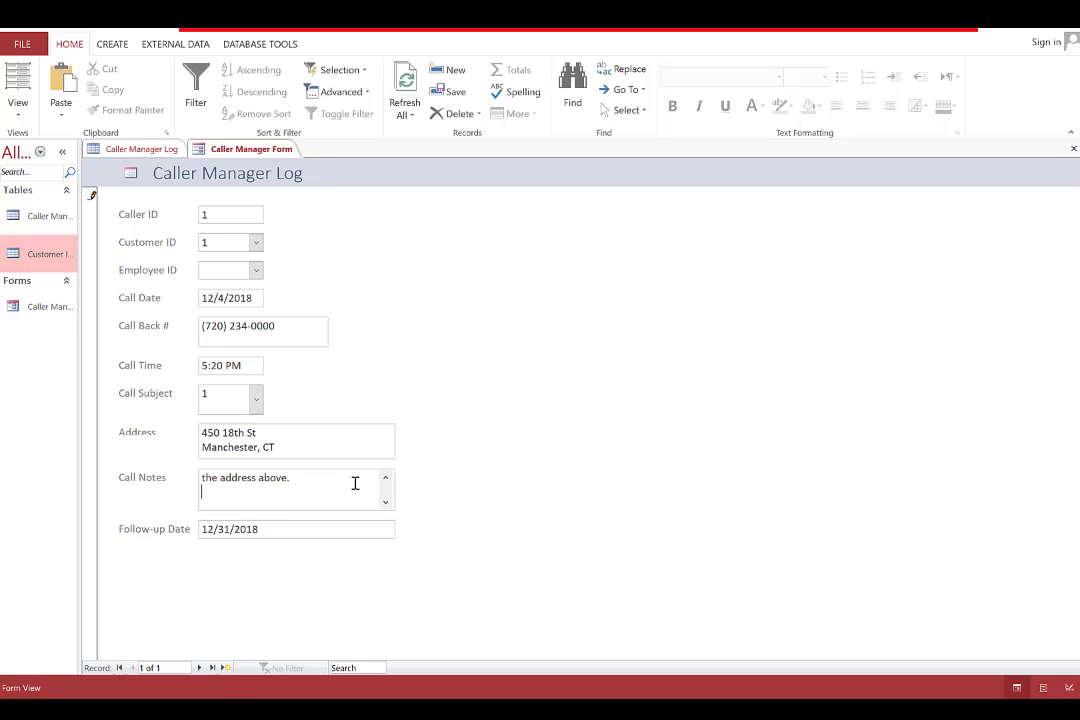
{"action": "left_click", "coordinate": [386, 481]}
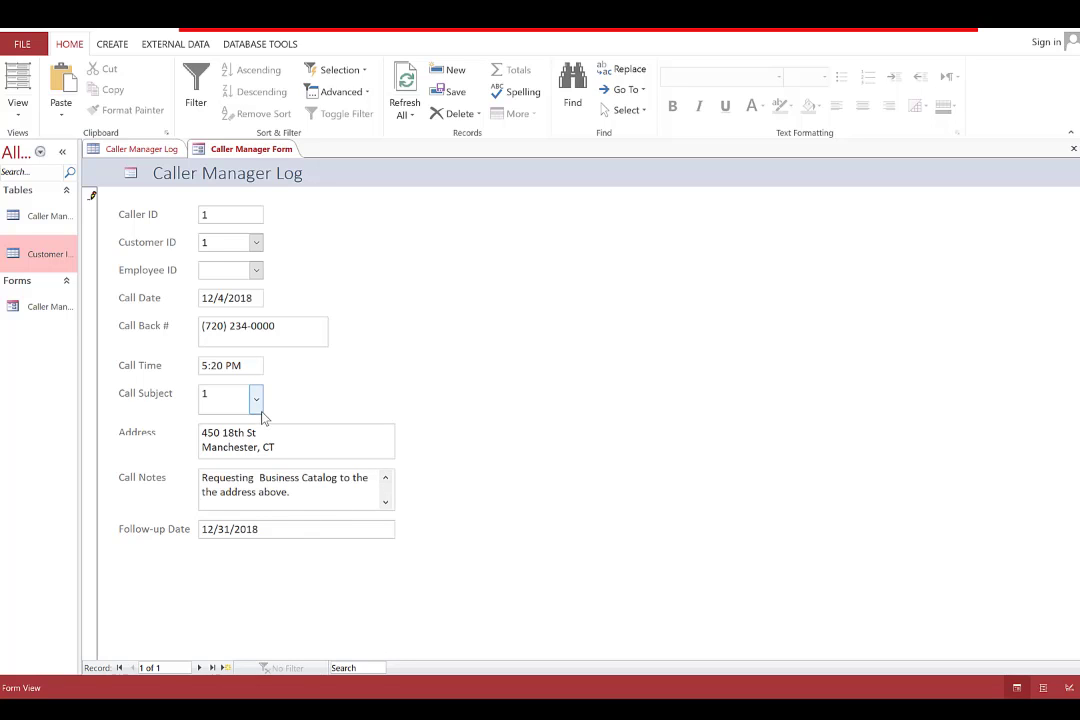
Set the record's Employee ID to 1001
{"action": "left_click", "coordinate": [257, 270]}
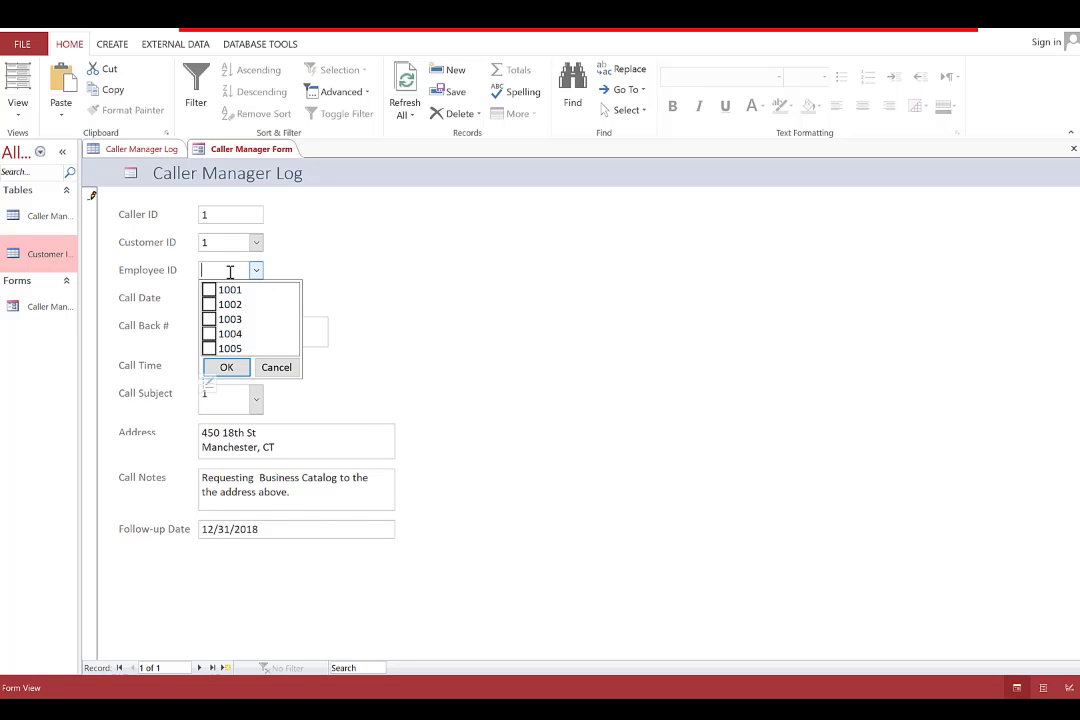
{"action": "left_click", "coordinate": [210, 290]}
{"action": "left_click", "coordinate": [222, 366]}
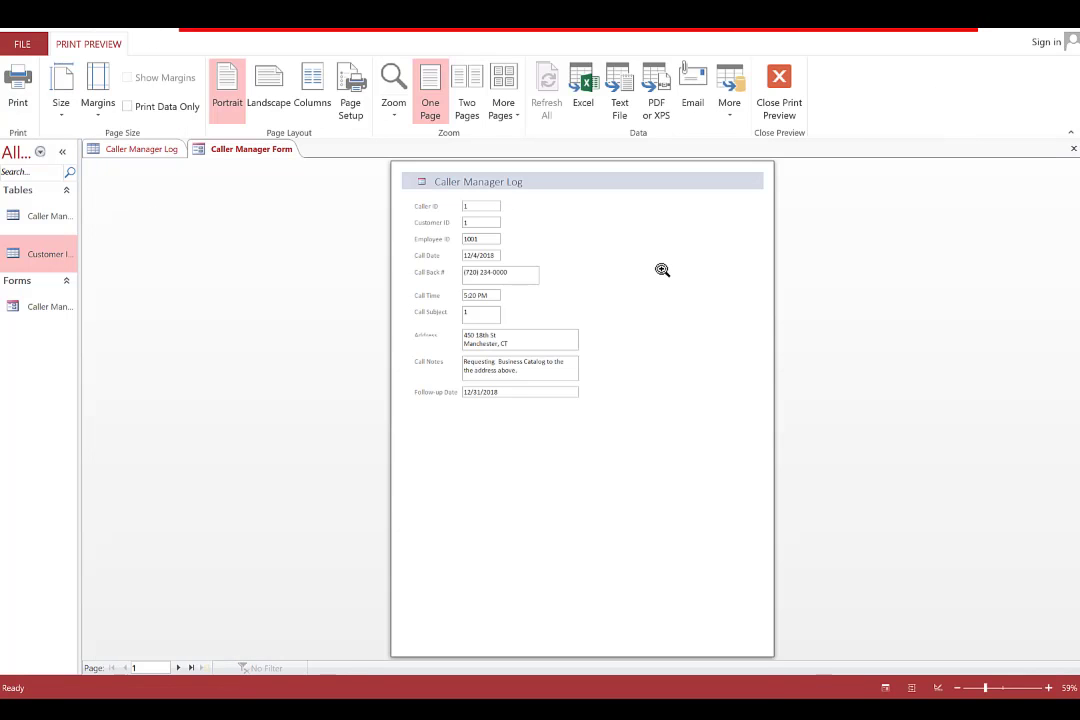
Zoom in to review the previewed Caller Manager Form page, then close Print Preview
{"action": "left_click", "coordinate": [660, 269]}
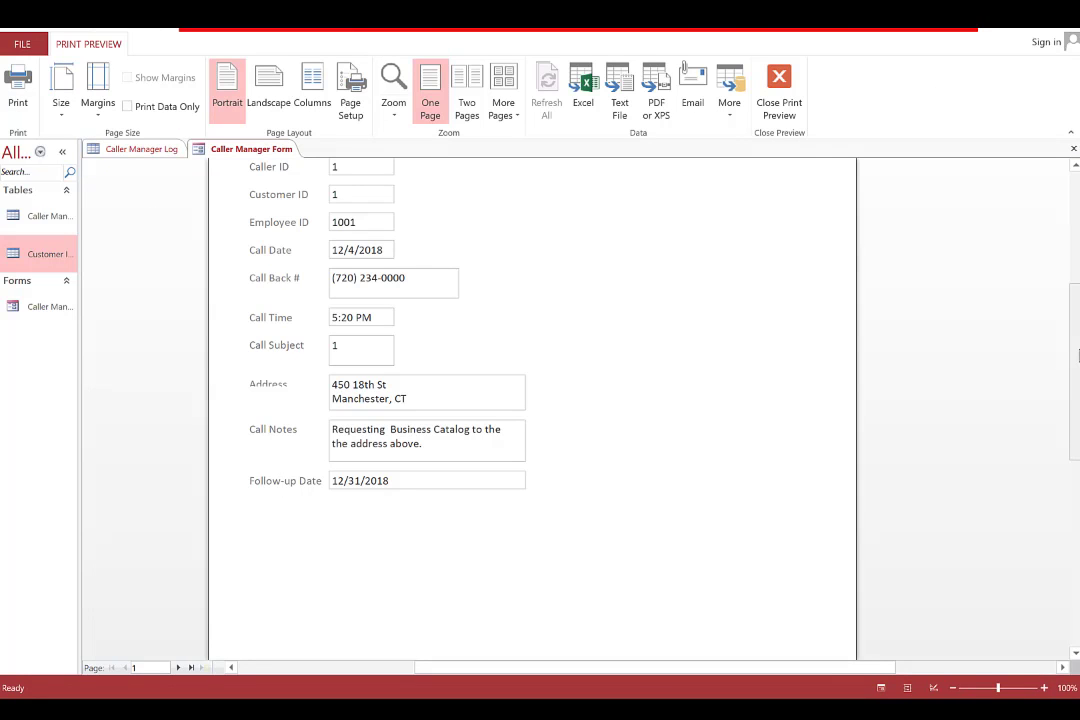
{"action": "scroll", "coordinate": [1077, 352], "scroll_direction": "up", "scroll_amount": 3}
{"action": "scroll", "coordinate": [1077, 352], "scroll_direction": "down", "scroll_amount": 3}
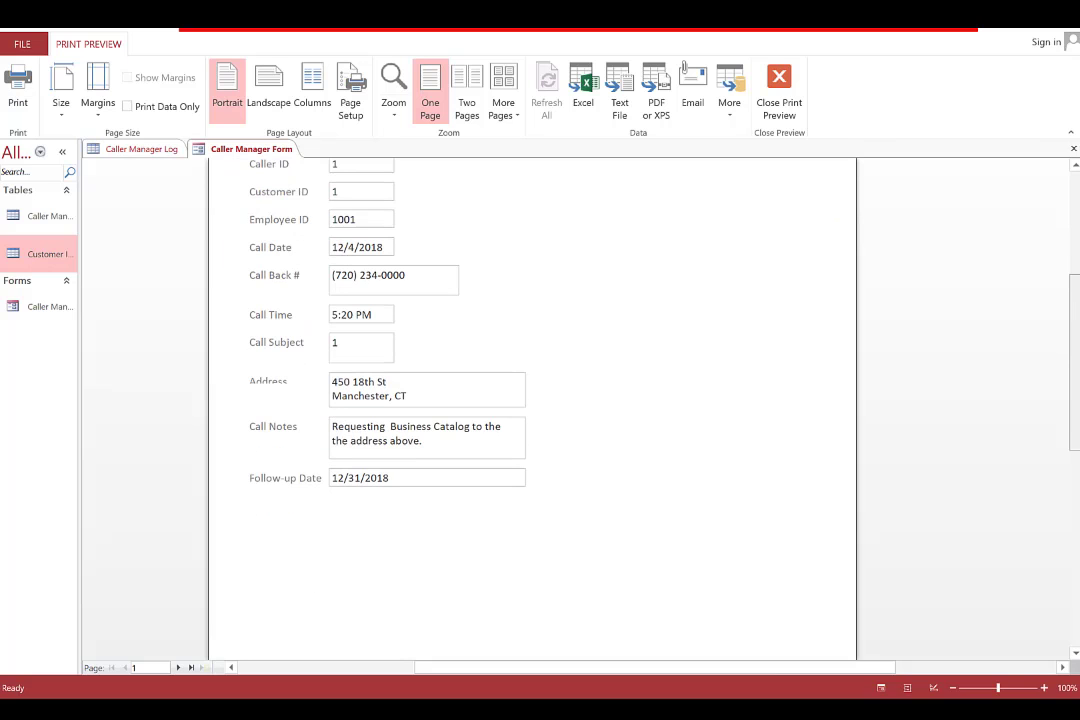
{"action": "scroll", "coordinate": [1077, 352], "scroll_direction": "up", "scroll_amount": 1}
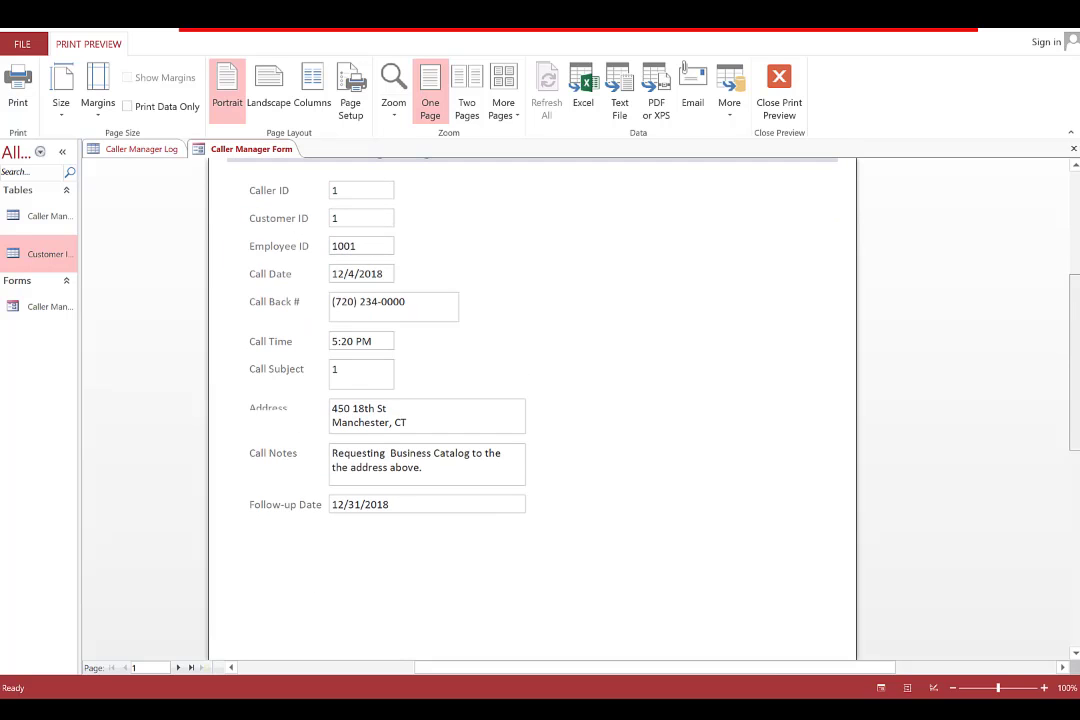
{"action": "scroll", "coordinate": [1077, 352], "scroll_direction": "down", "scroll_amount": 2}
{"action": "scroll", "coordinate": [1077, 352], "scroll_direction": "up", "scroll_amount": 3}
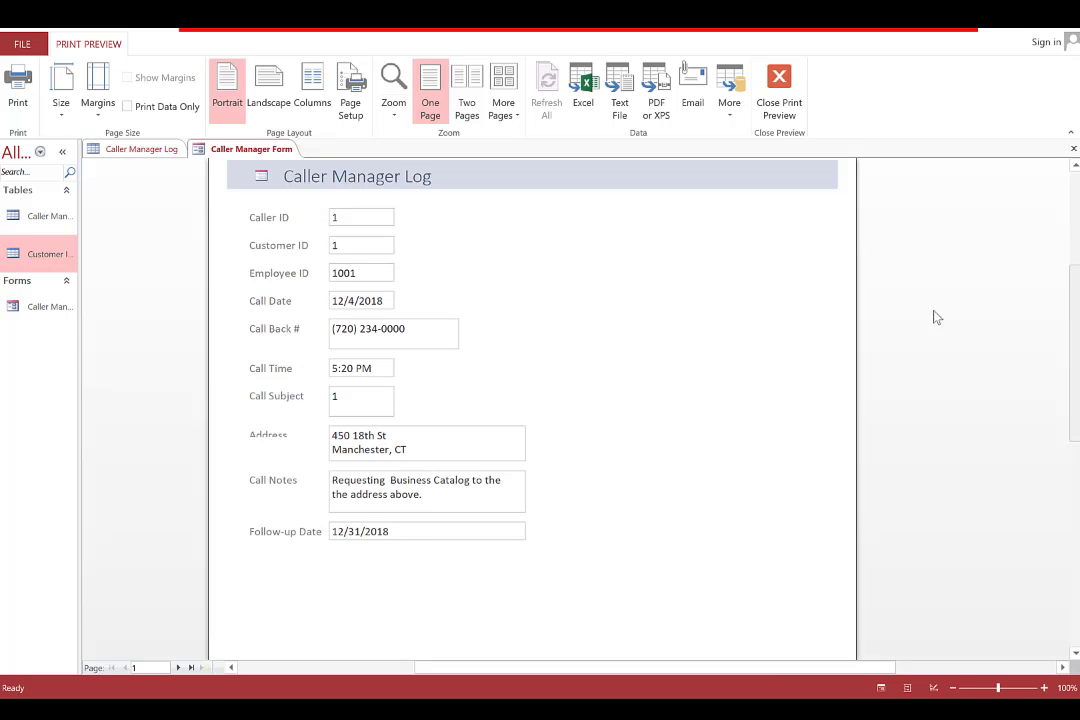
{"action": "left_click", "coordinate": [779, 95]}
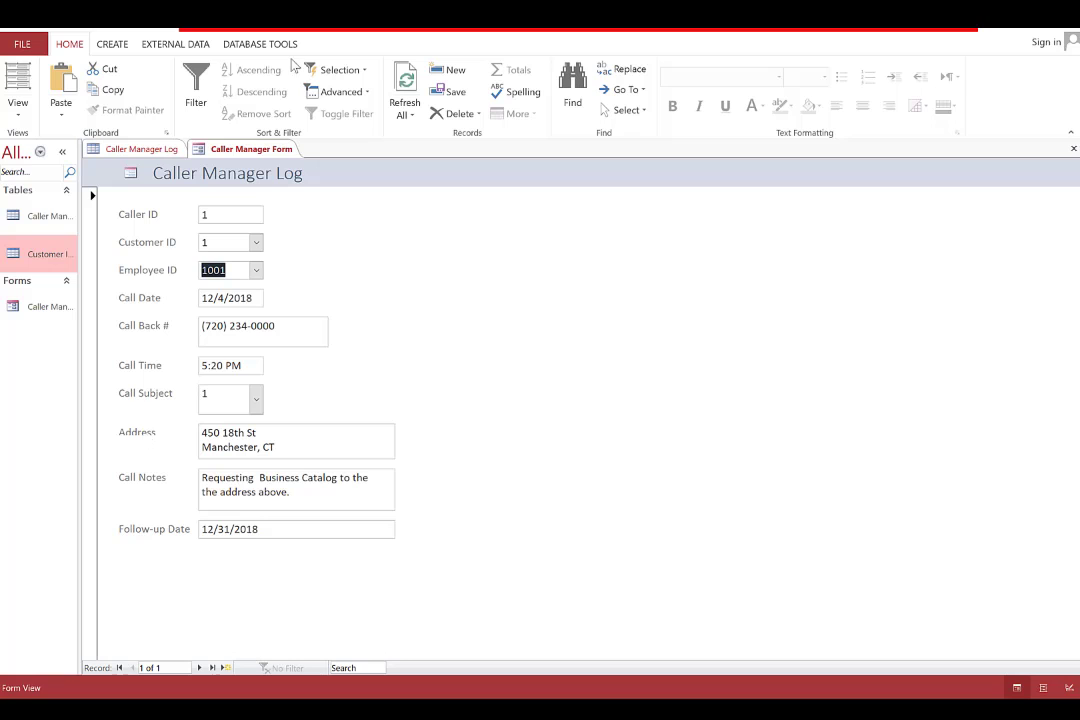
In Layout view, make the Address label 0.25" tall, then select all form controls
{"action": "left_click", "coordinate": [18, 80]}
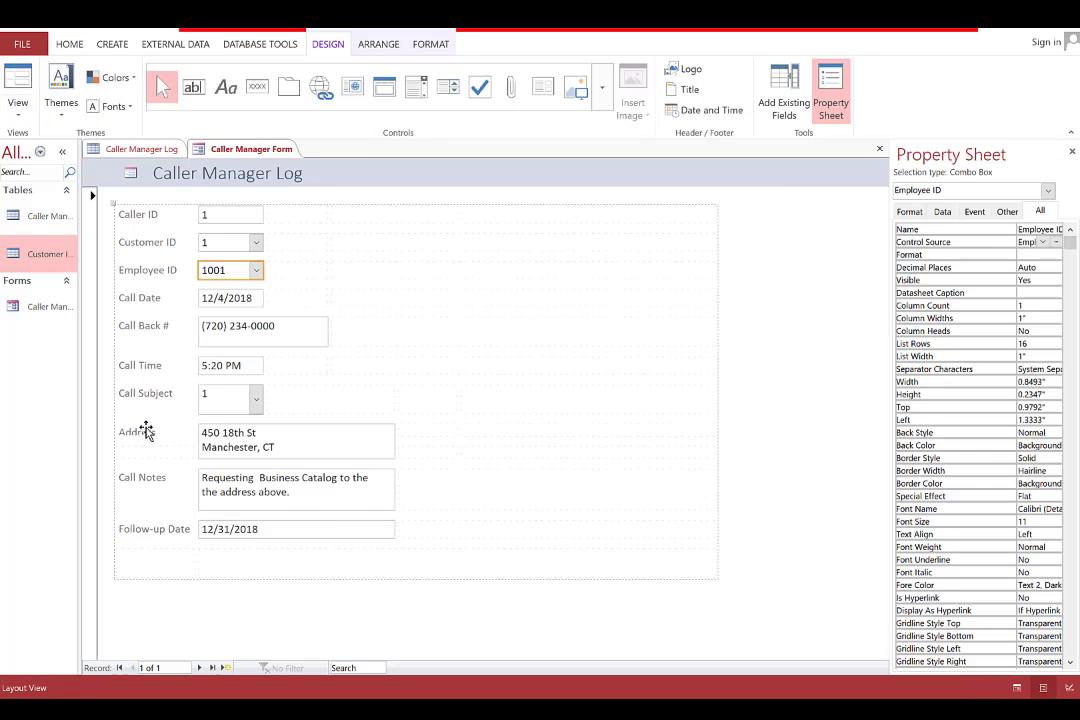
{"action": "left_click", "coordinate": [145, 433]}
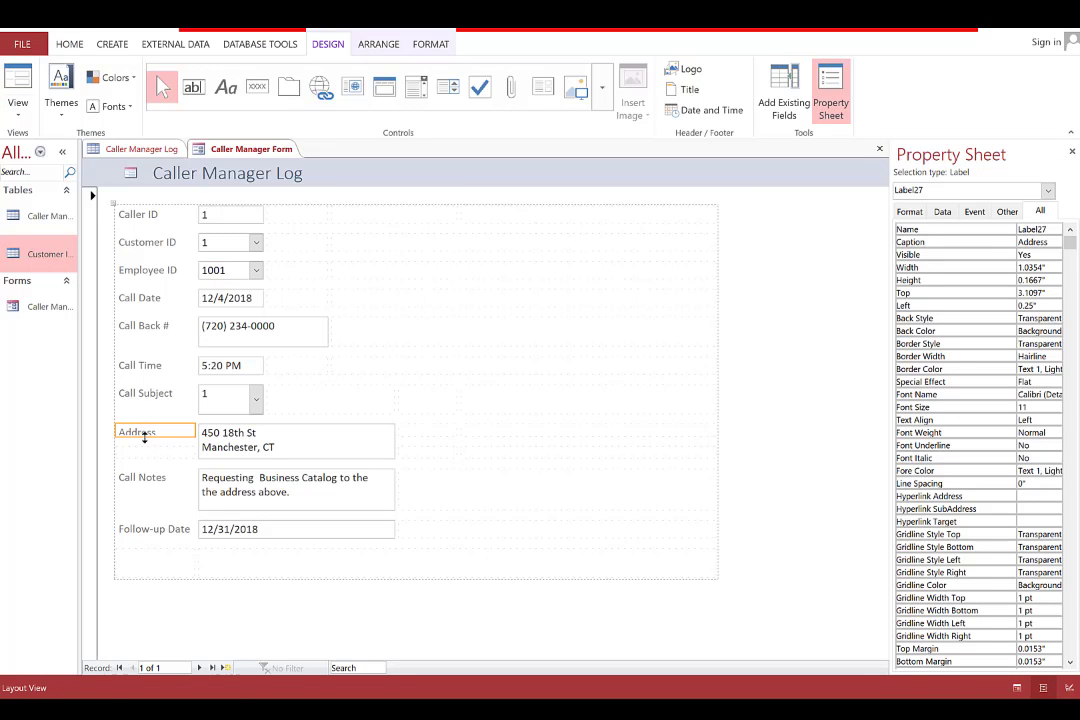
{"action": "left_click", "coordinate": [145, 435]}
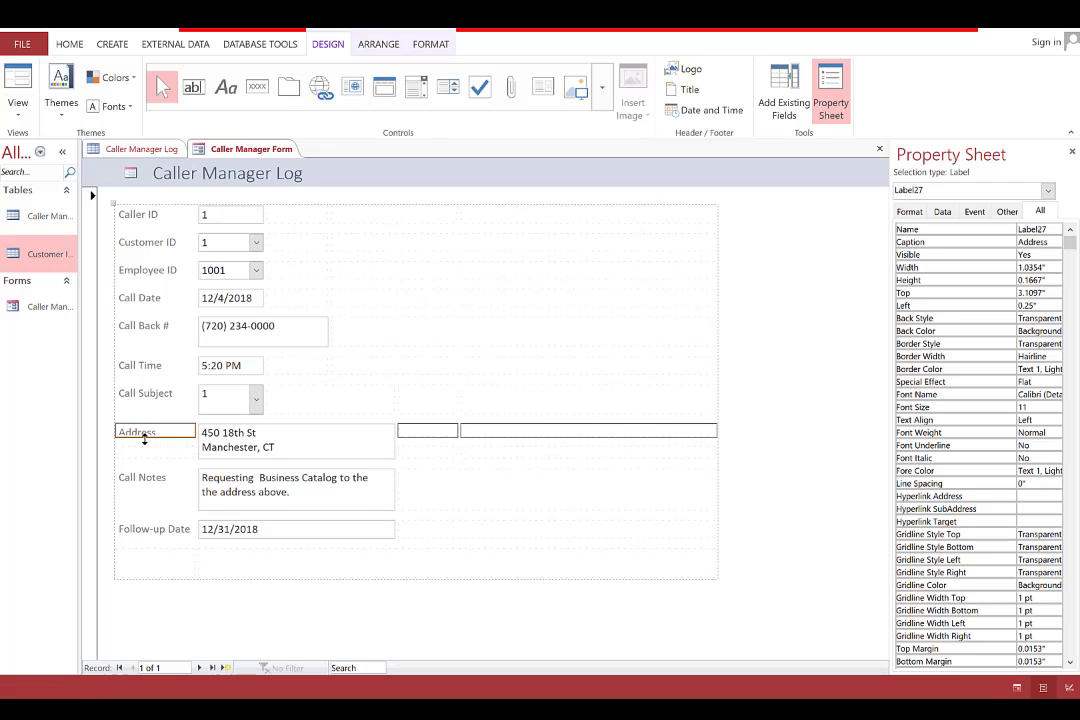
{"action": "left_click_drag", "start_coordinate": [145, 437], "coordinate": [145, 443]}
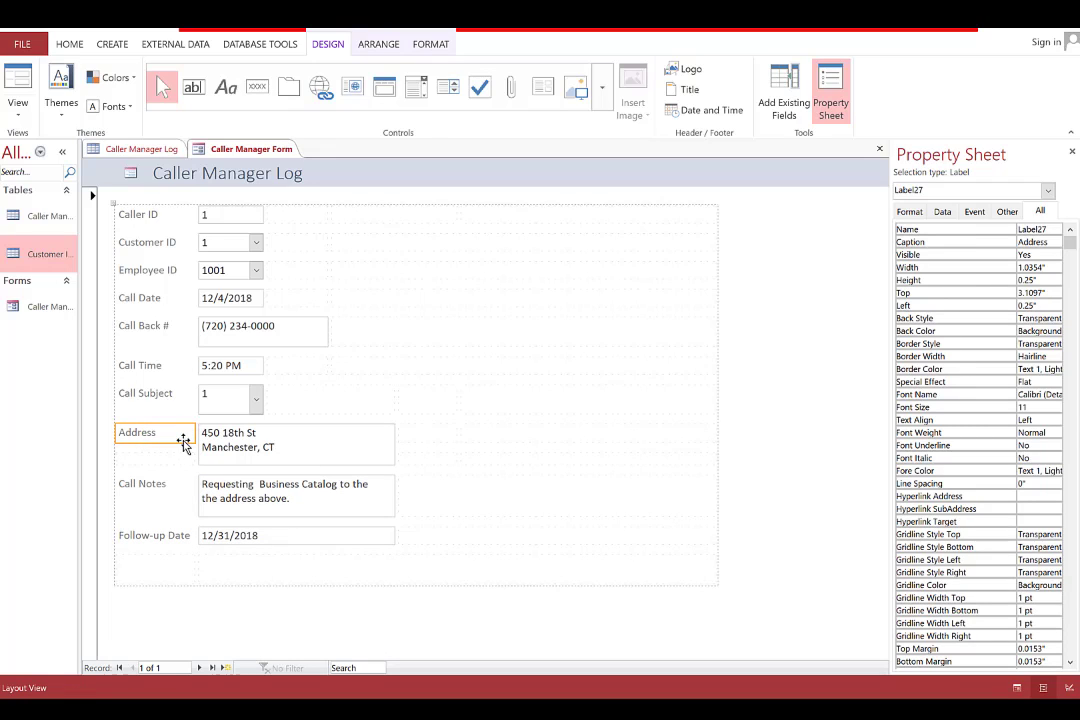
{"action": "key", "text": "ctrl+a"}
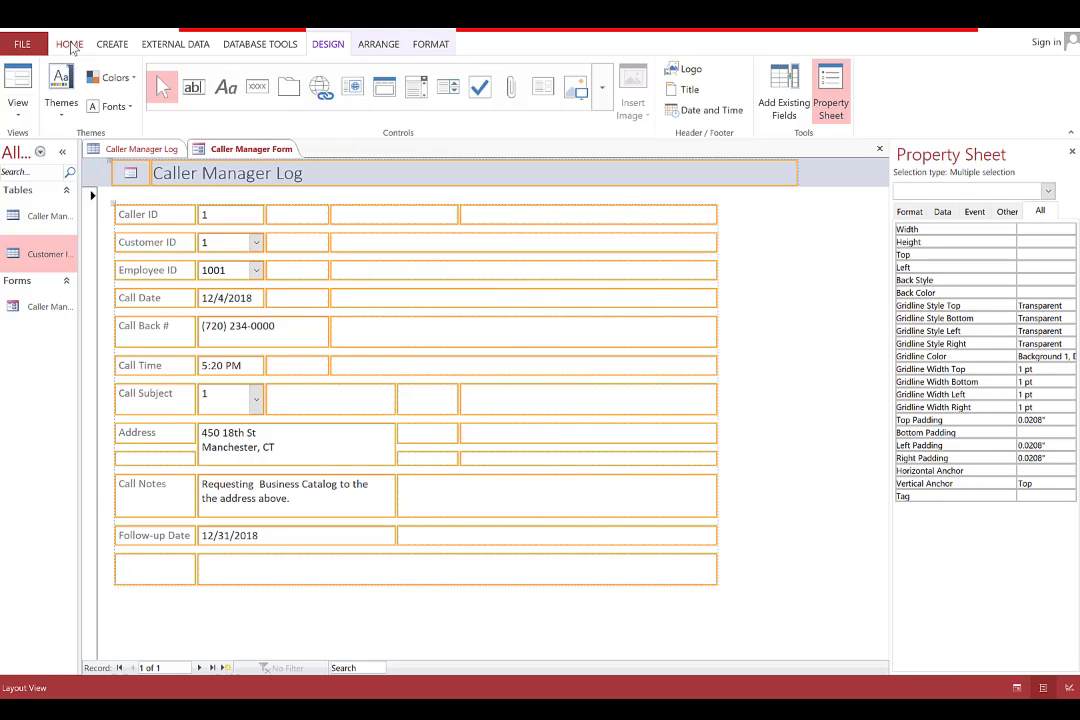
Set the selected controls' font to Times New Roman at size 12
{"action": "left_click", "coordinate": [69, 45]}
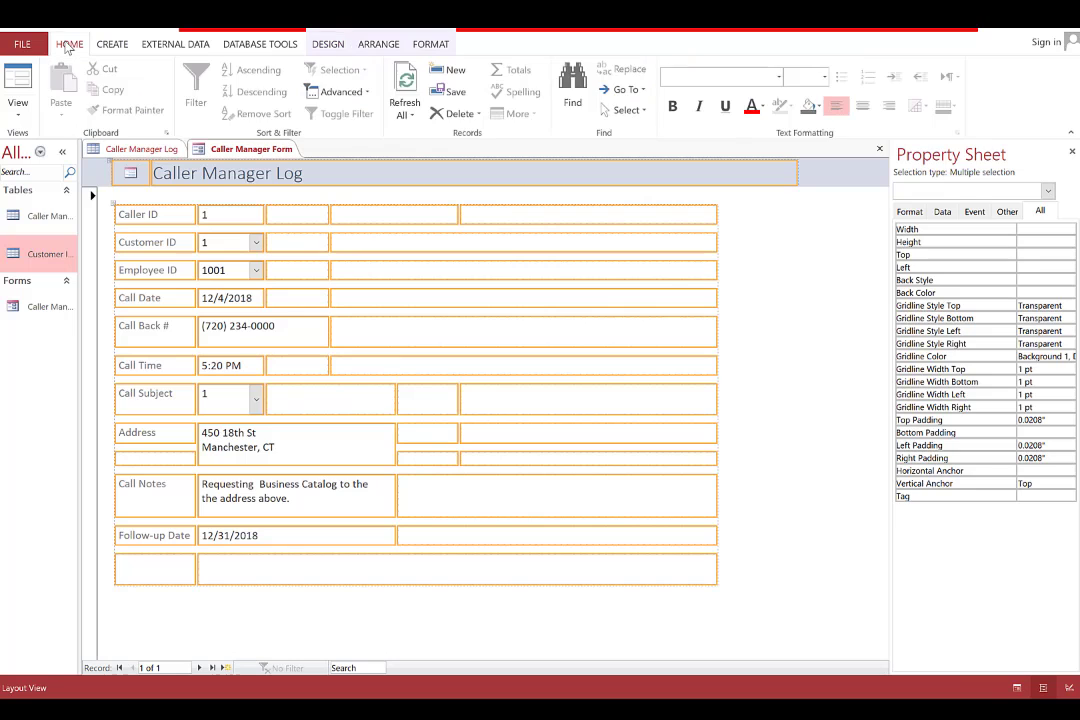
{"action": "left_click", "coordinate": [780, 77]}
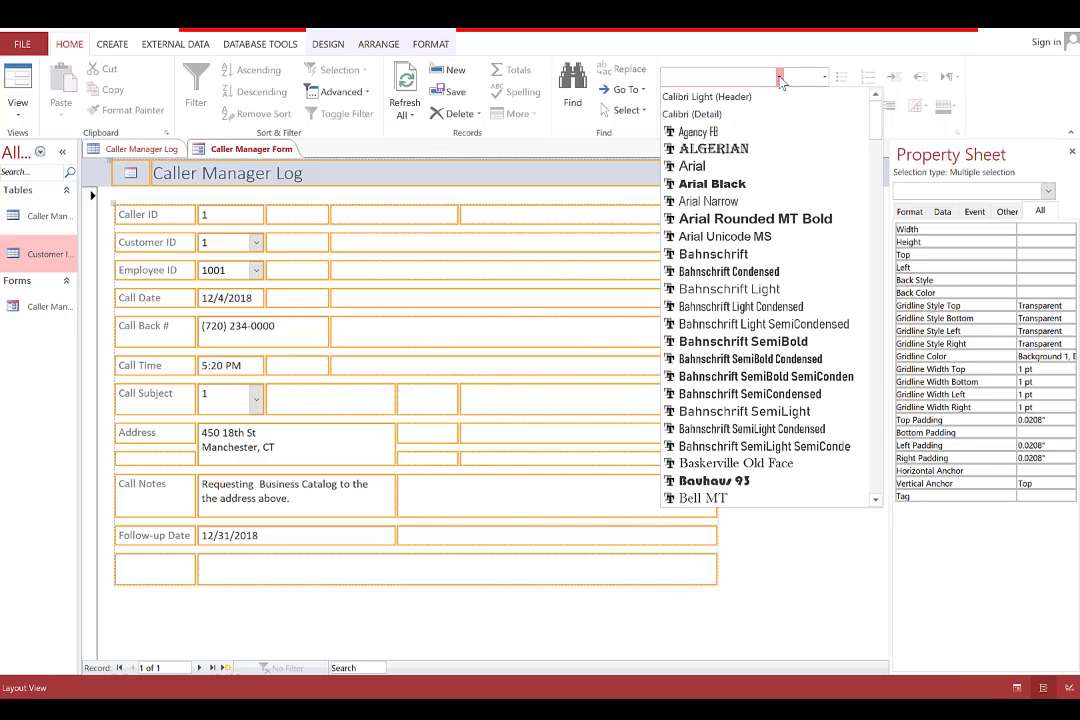
{"action": "type", "text": "Times New Roman"}
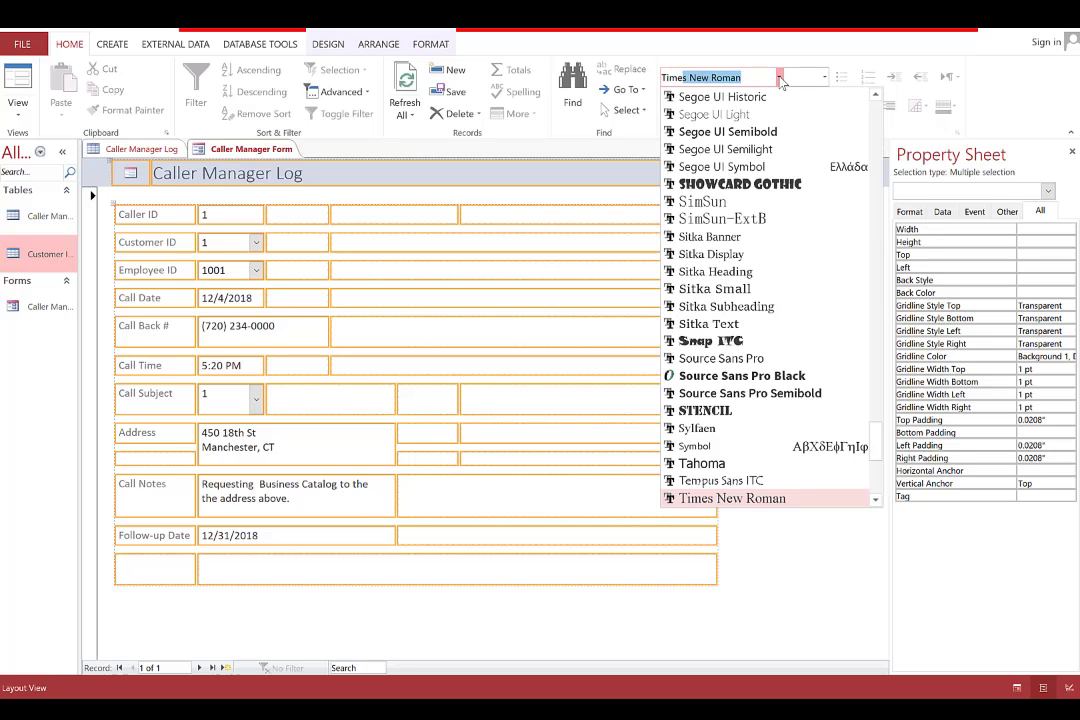
{"action": "key", "text": "Return"}
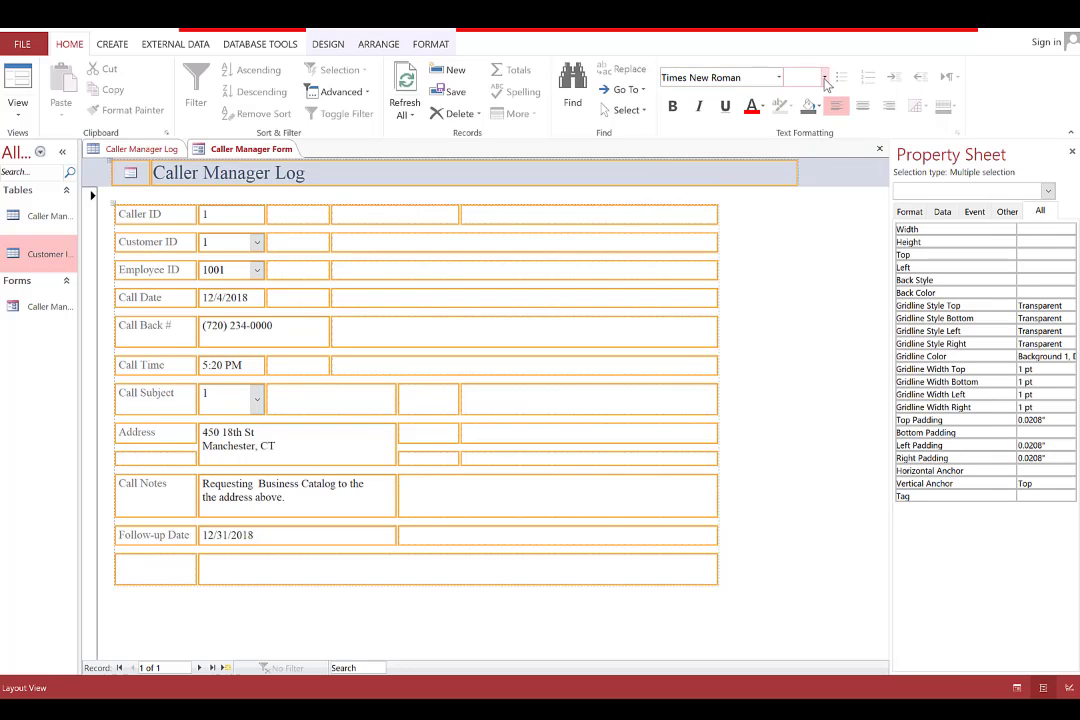
{"action": "left_click", "coordinate": [824, 77]}
{"action": "left_click", "coordinate": [800, 153]}
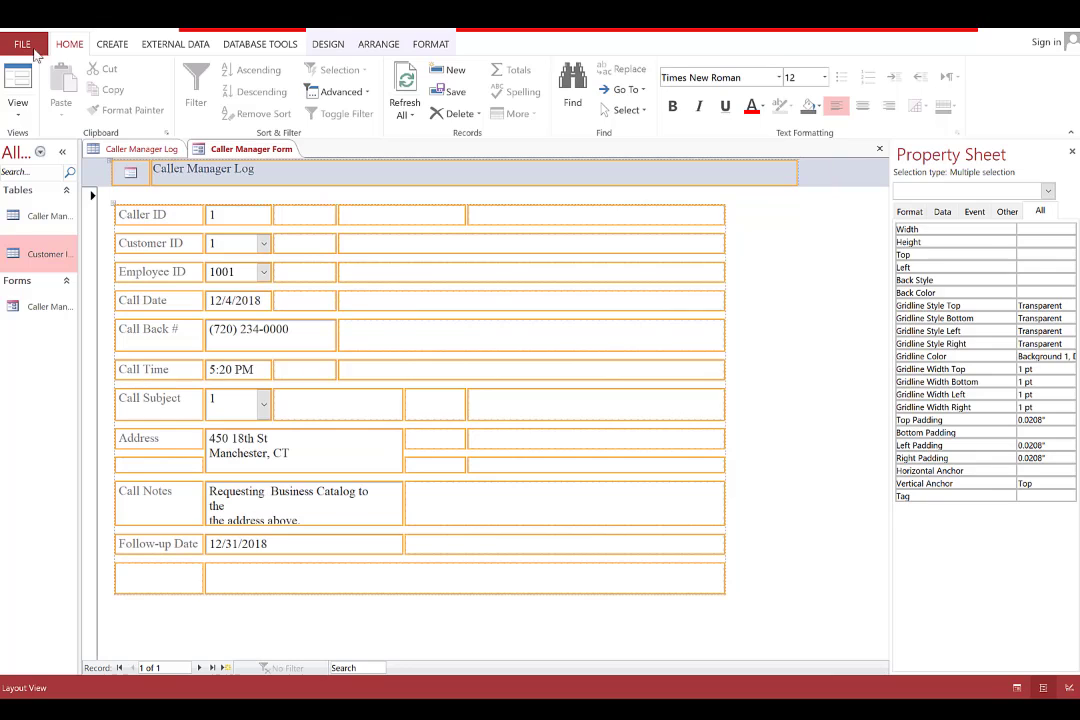
Save the Caller Manager Form and switch it to Form view
{"action": "right_click", "coordinate": [226, 152]}
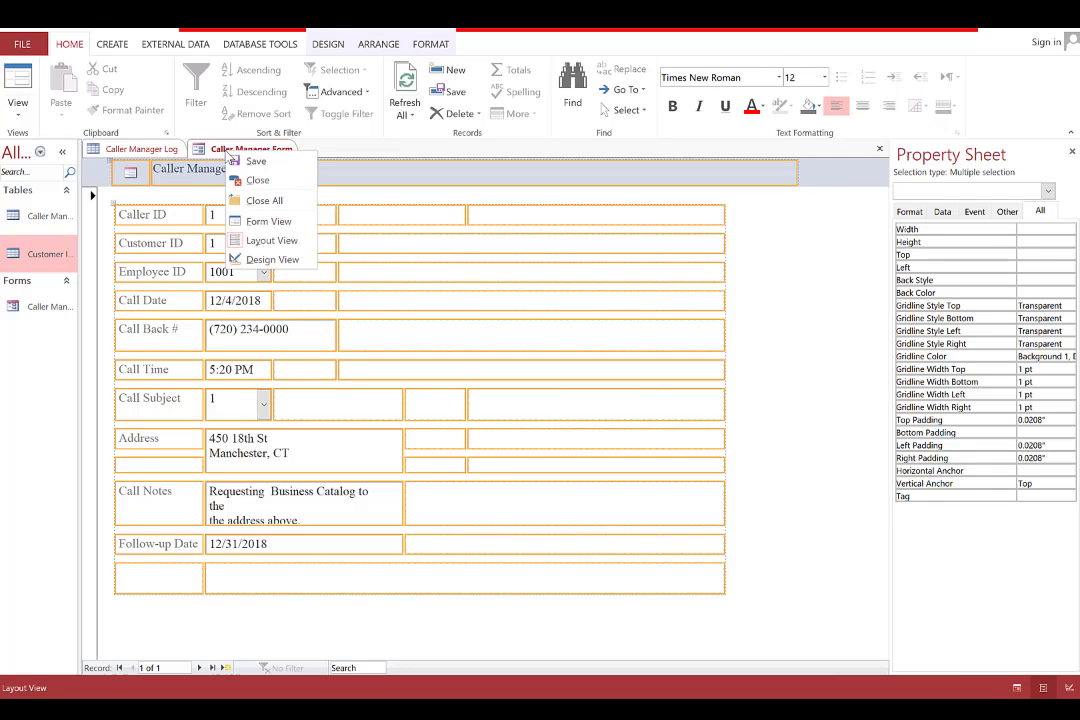
{"action": "left_click", "coordinate": [245, 161]}
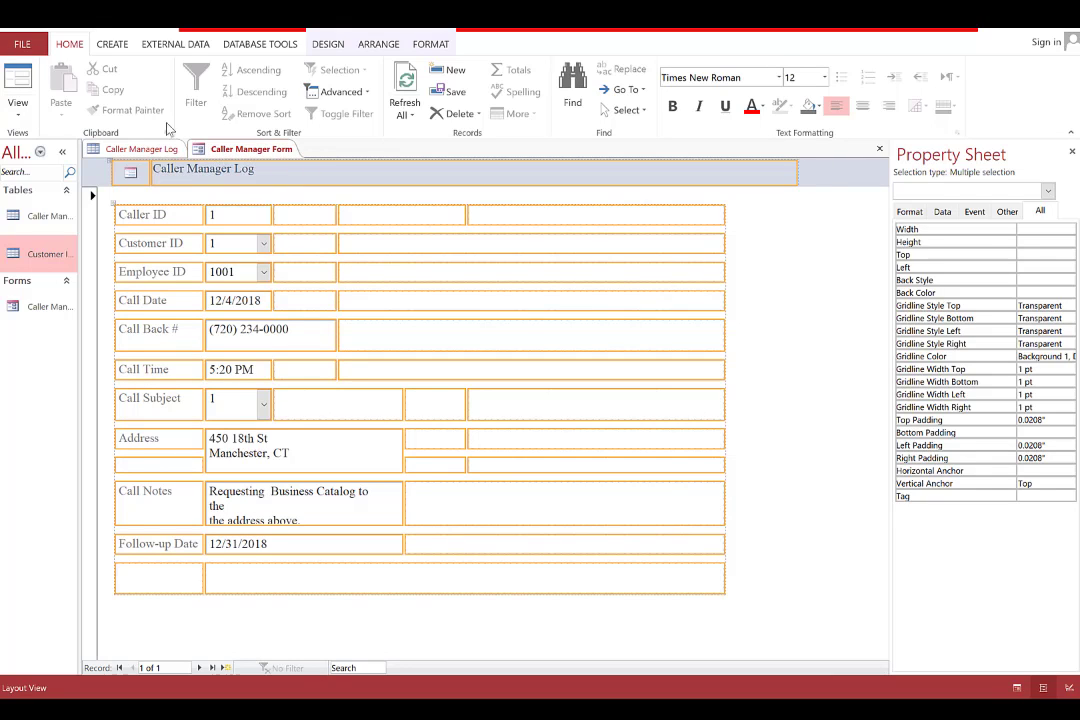
{"action": "left_click", "coordinate": [20, 82]}
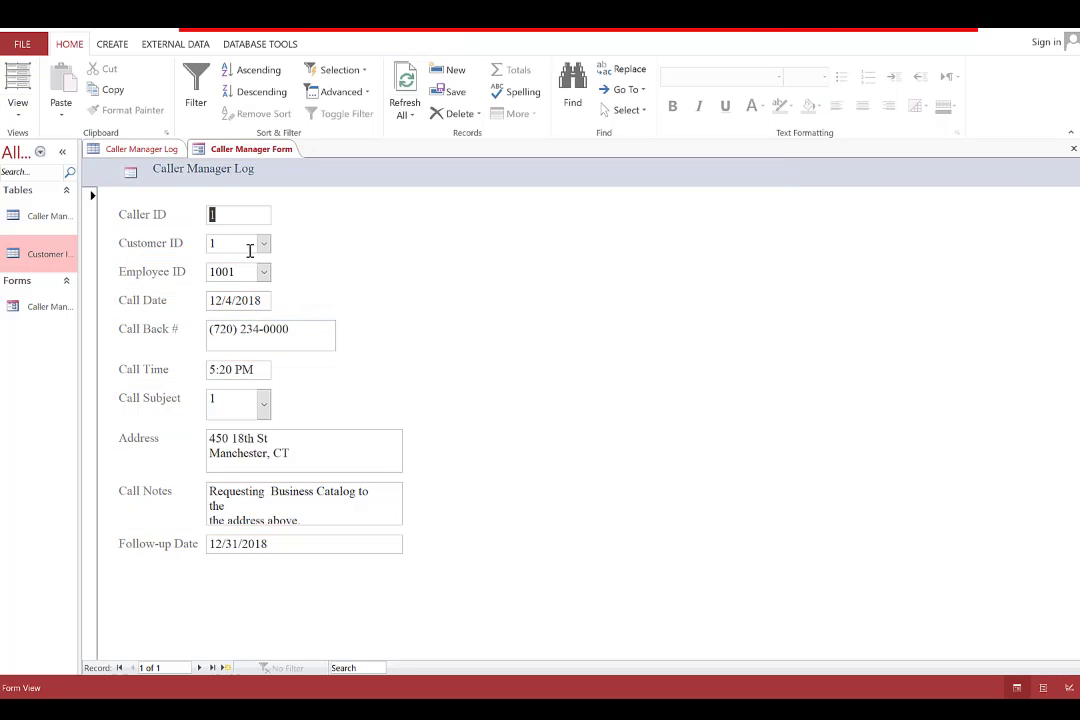
Check the record's Call Notes and Customer ID 1, then compare against the Caller Manager Log table
{"action": "left_click", "coordinate": [344, 509]}
{"action": "left_click", "coordinate": [393, 516]}
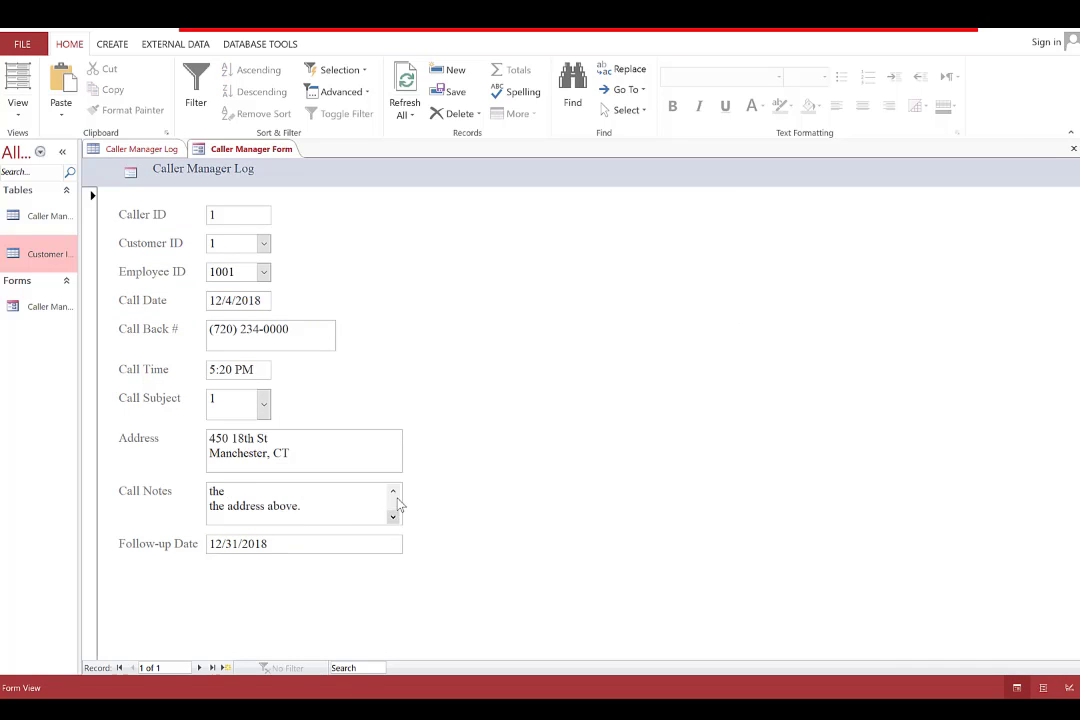
{"action": "left_click", "coordinate": [394, 493]}
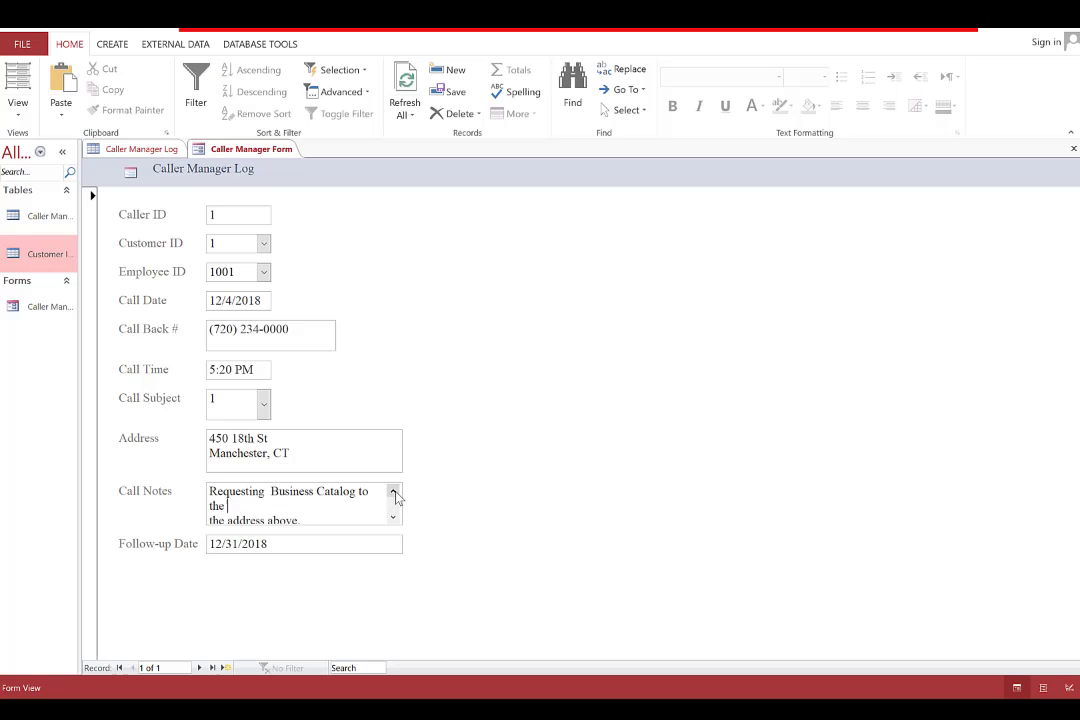
{"action": "left_click", "coordinate": [268, 244]}
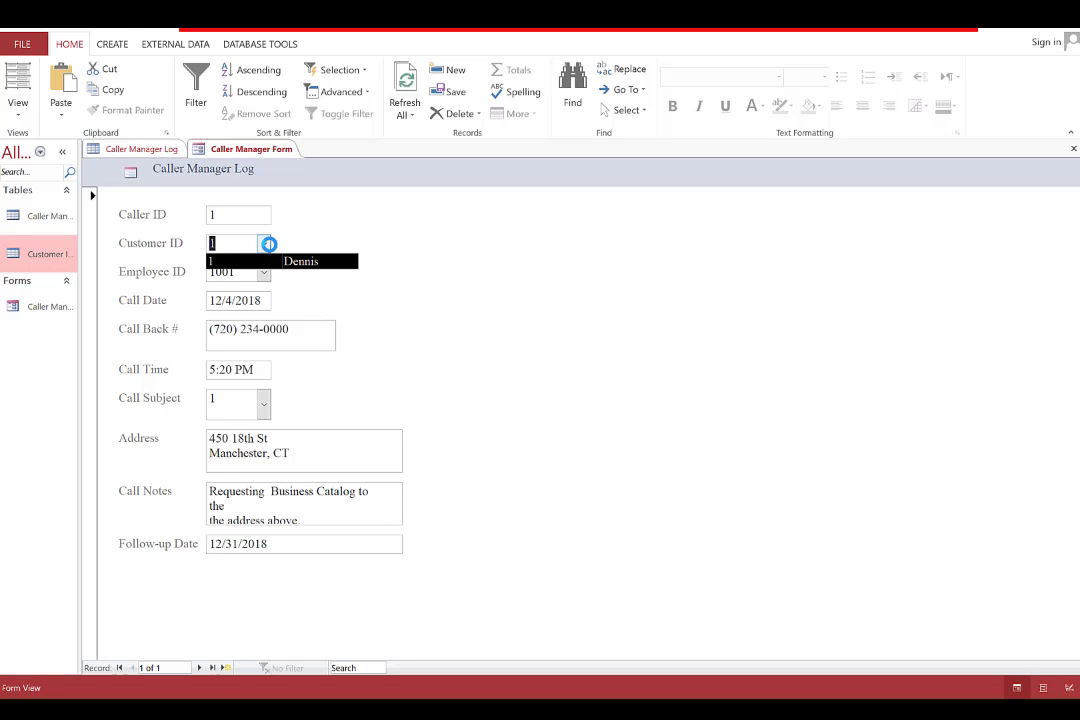
{"action": "left_click", "coordinate": [271, 250]}
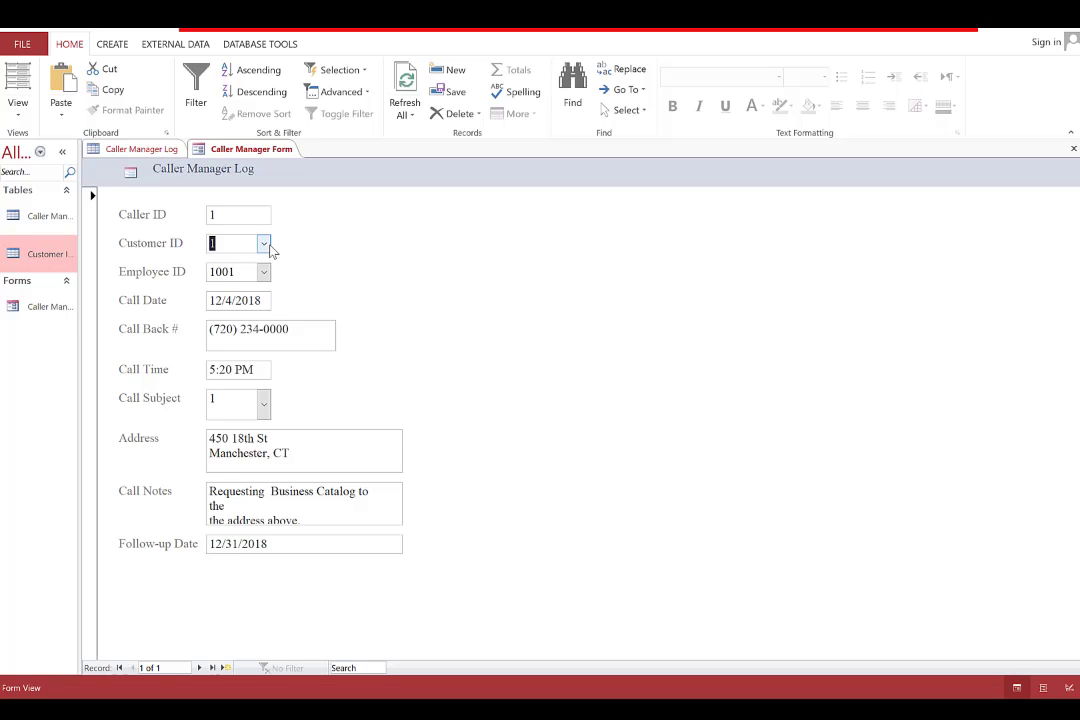
{"action": "left_click", "coordinate": [137, 149]}
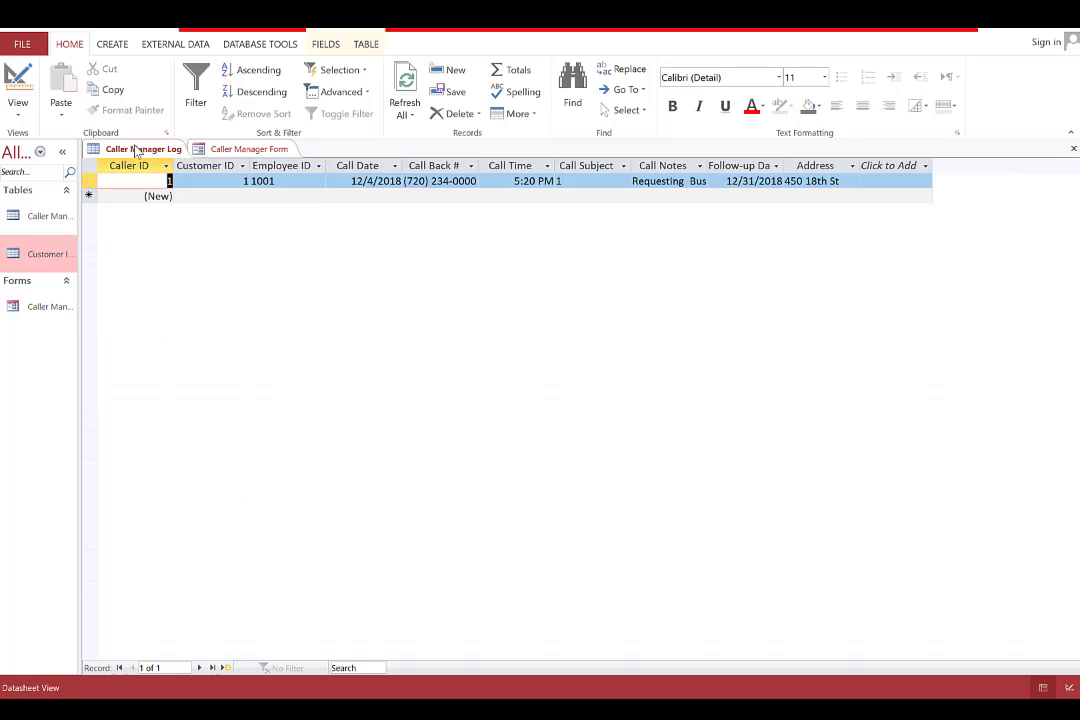
{"action": "left_click", "coordinate": [238, 149]}
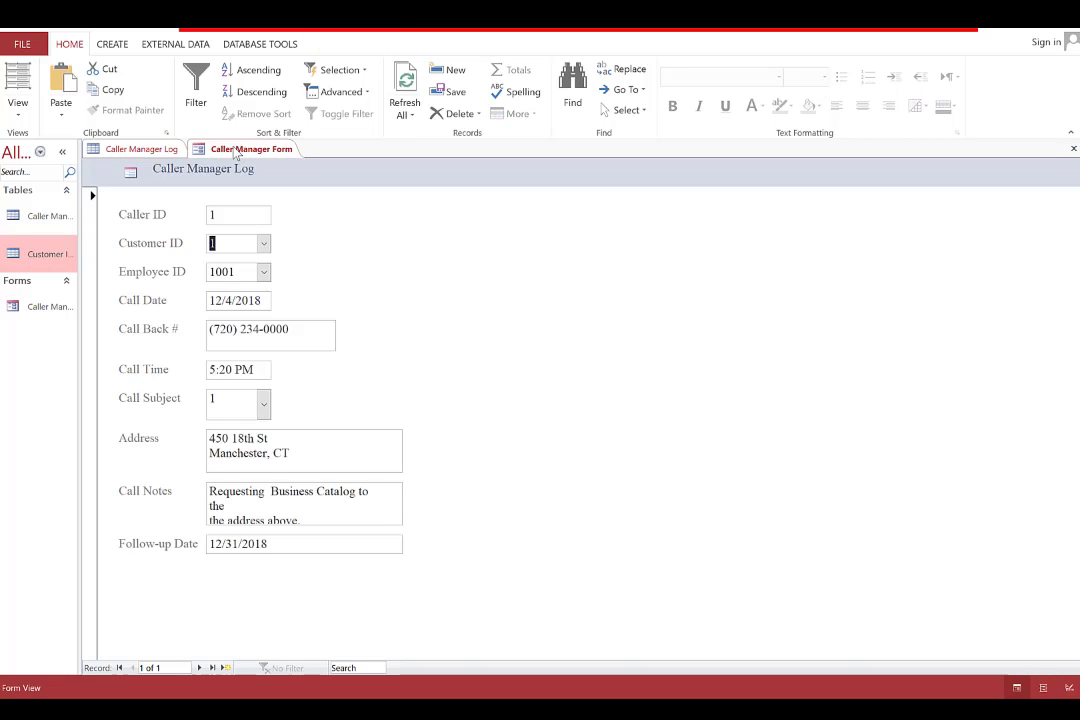